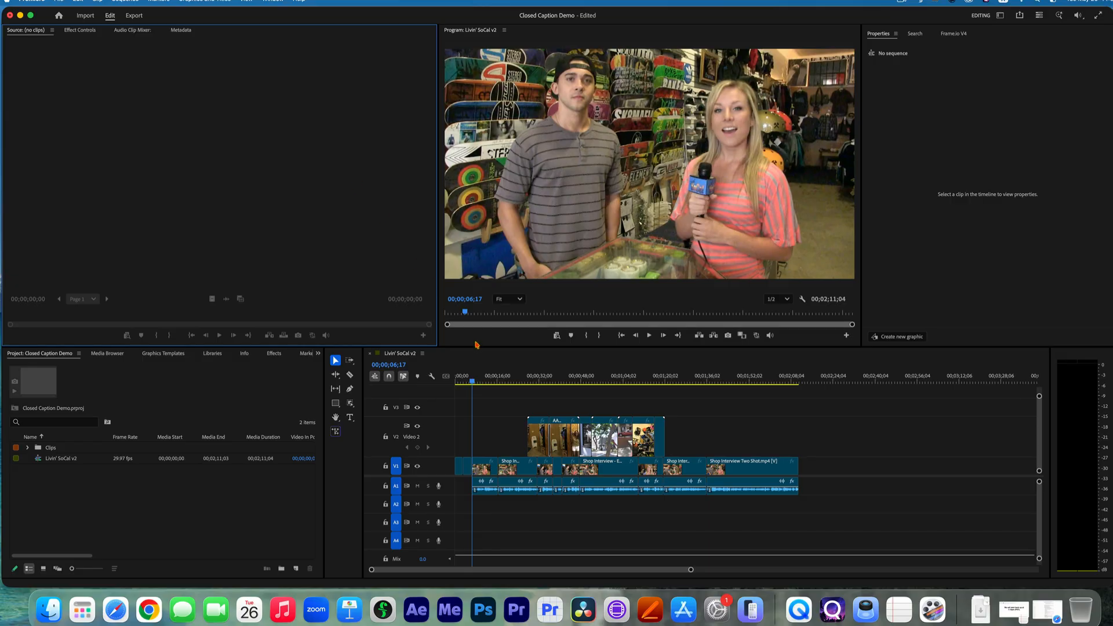
Play the Livin' SoCal v2 sequence from 00;00;06;17 to preview the opening interview question.
left_click(481, 360)
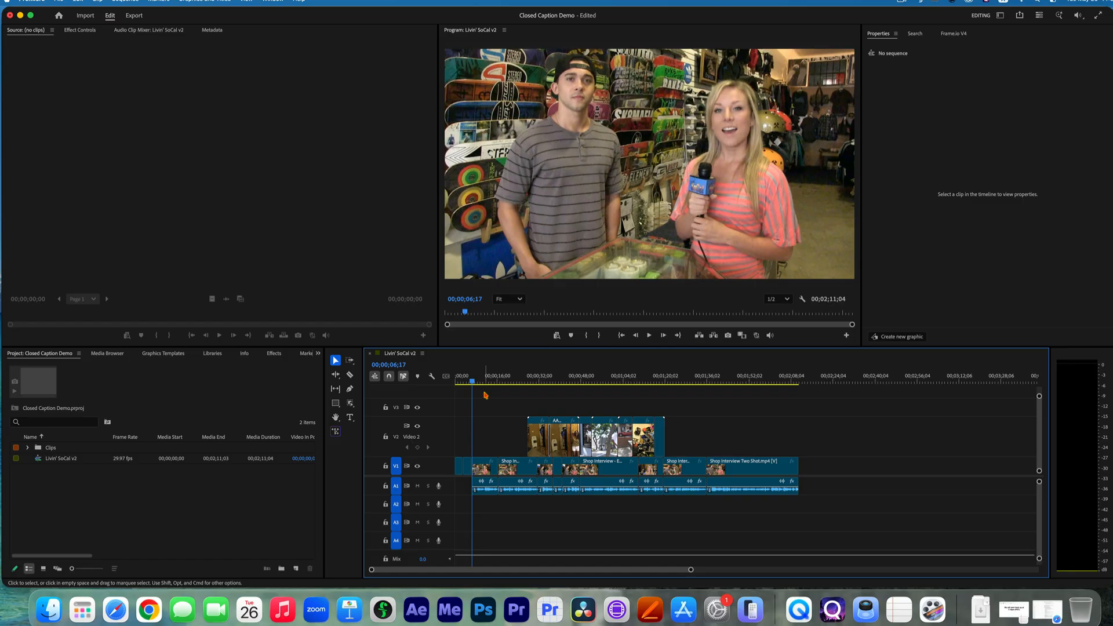
key("space")
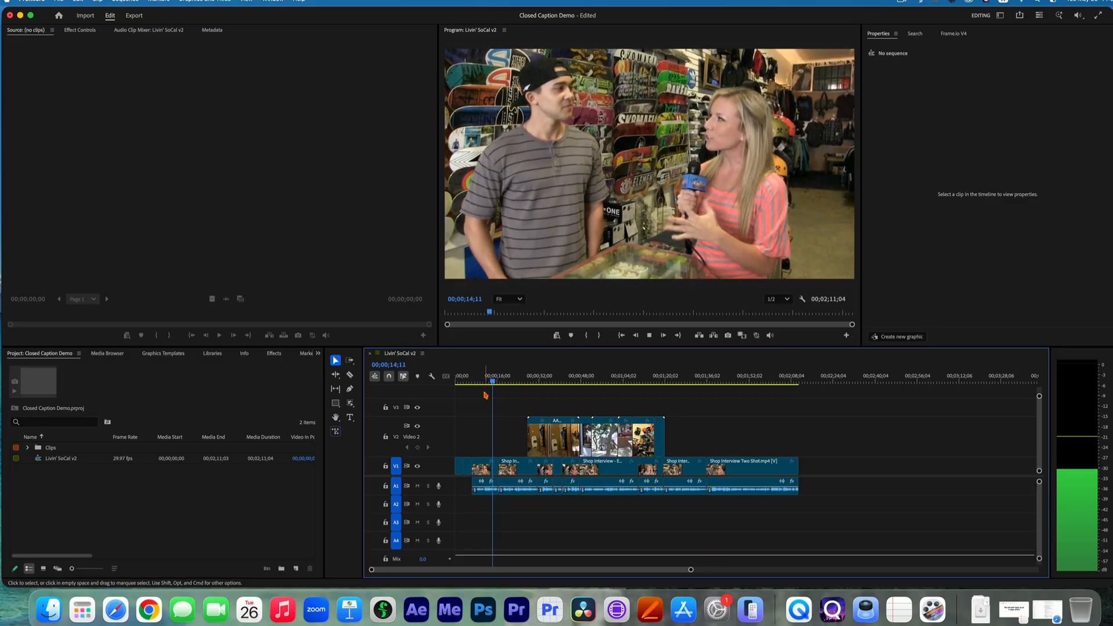
key("space")
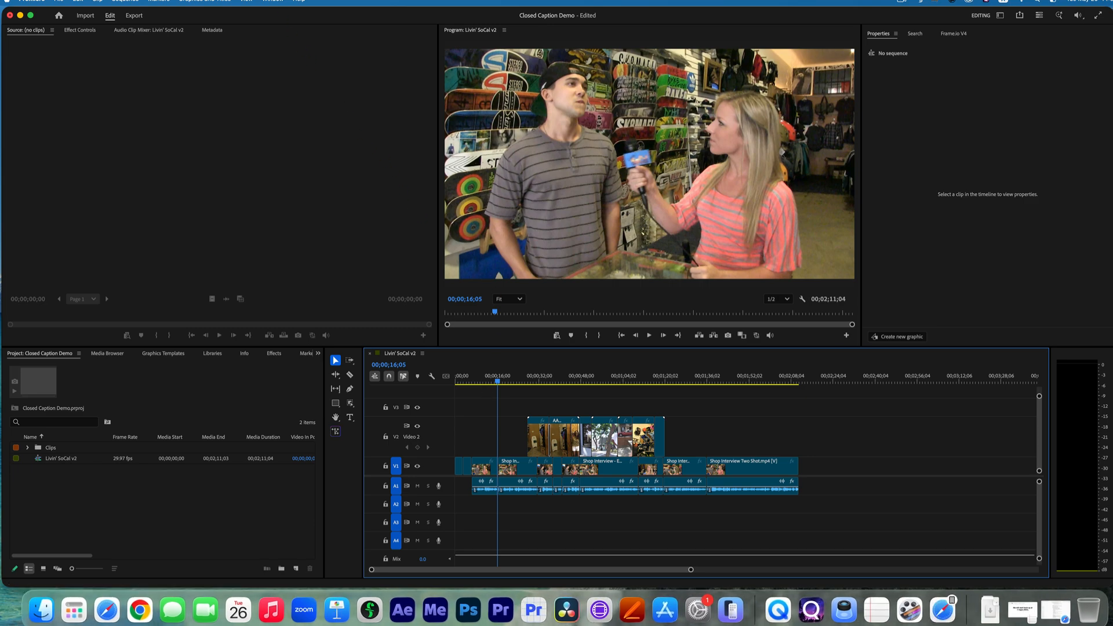
Switch to the Text-Based Editing workspace and show the sequence in the Program Monitor.
left_click(273, 1)
mouse_move(279, 14)
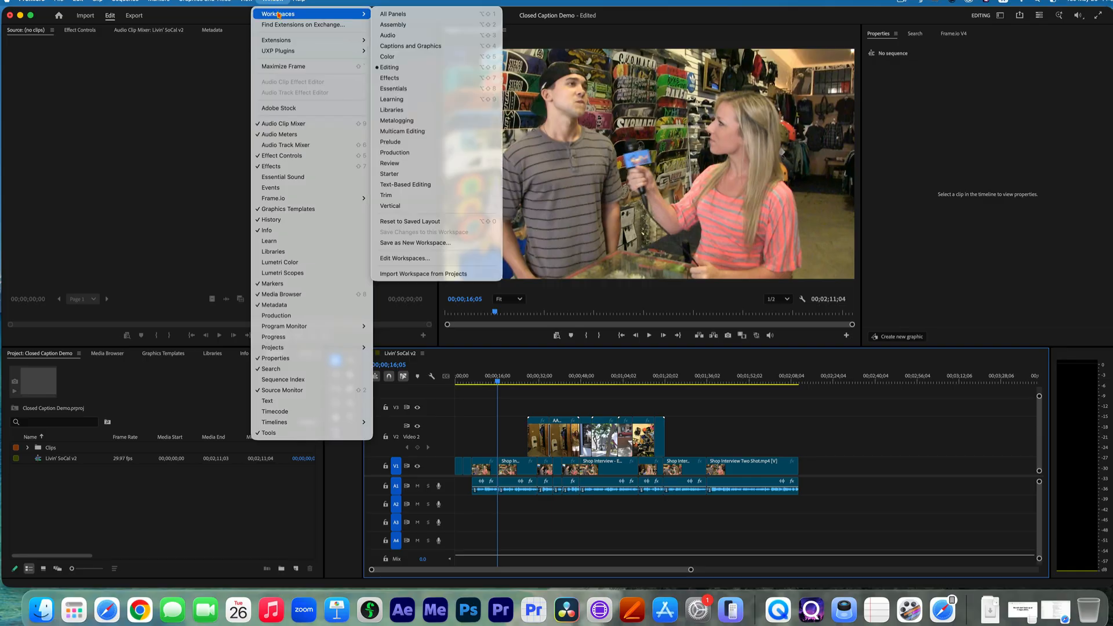
left_click(408, 186)
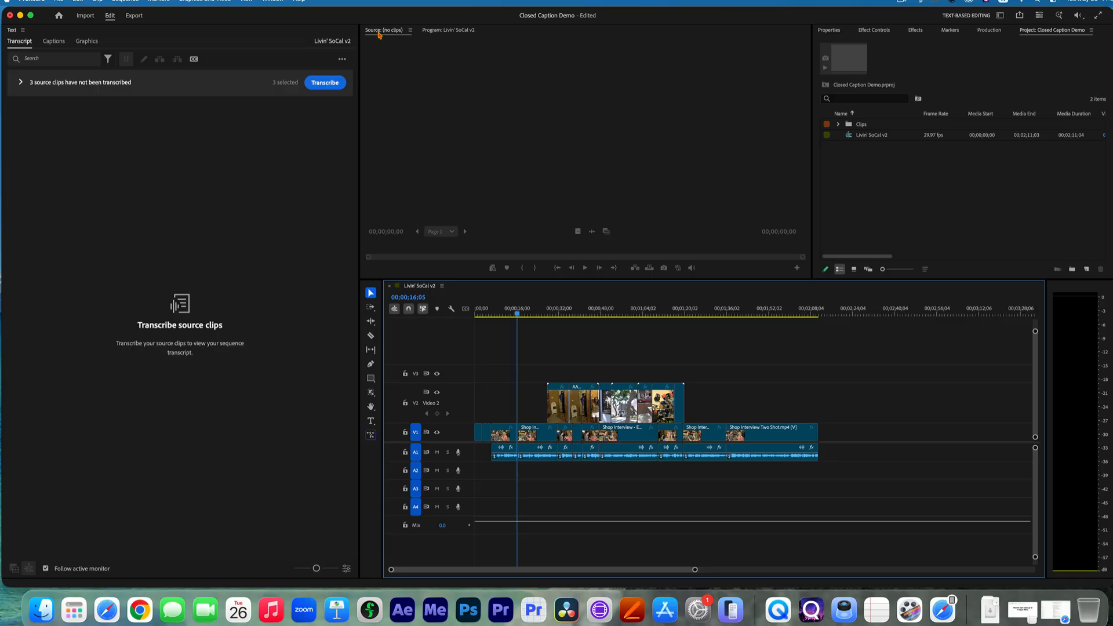
left_click(438, 30)
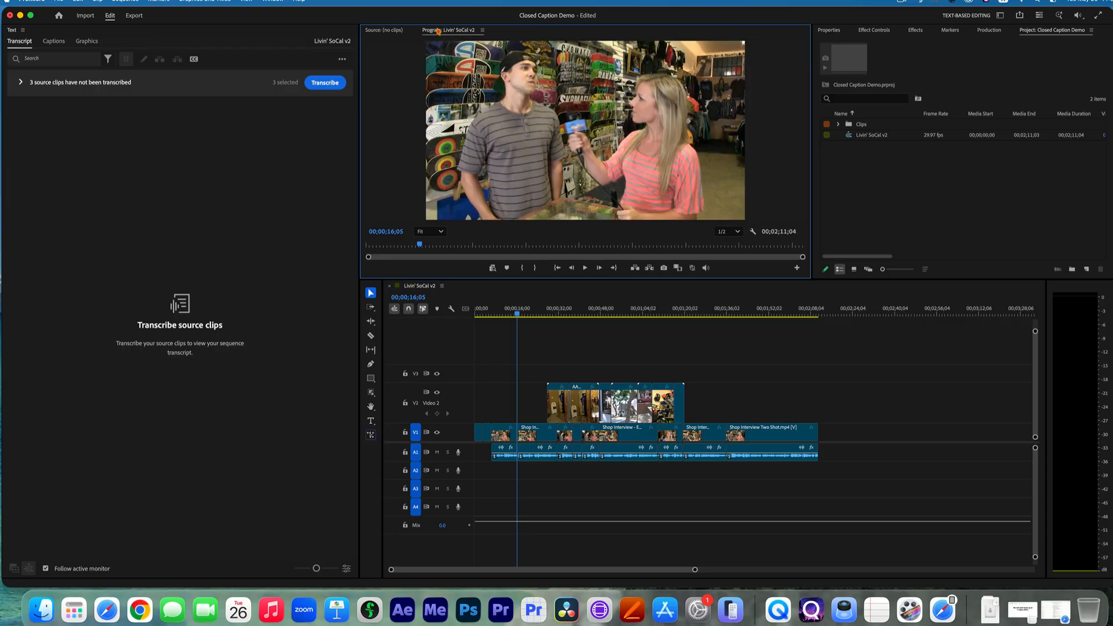
left_click(383, 31)
left_click(439, 31)
Transcribe all three untranscribed source clips of the sequence.
left_click(323, 85)
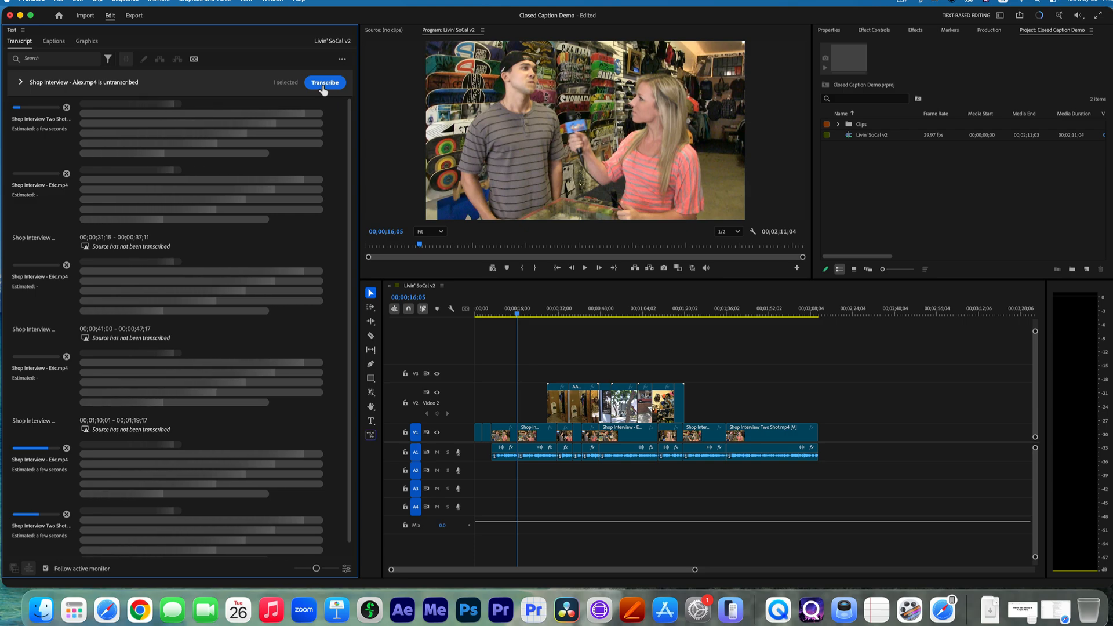
left_click(323, 84)
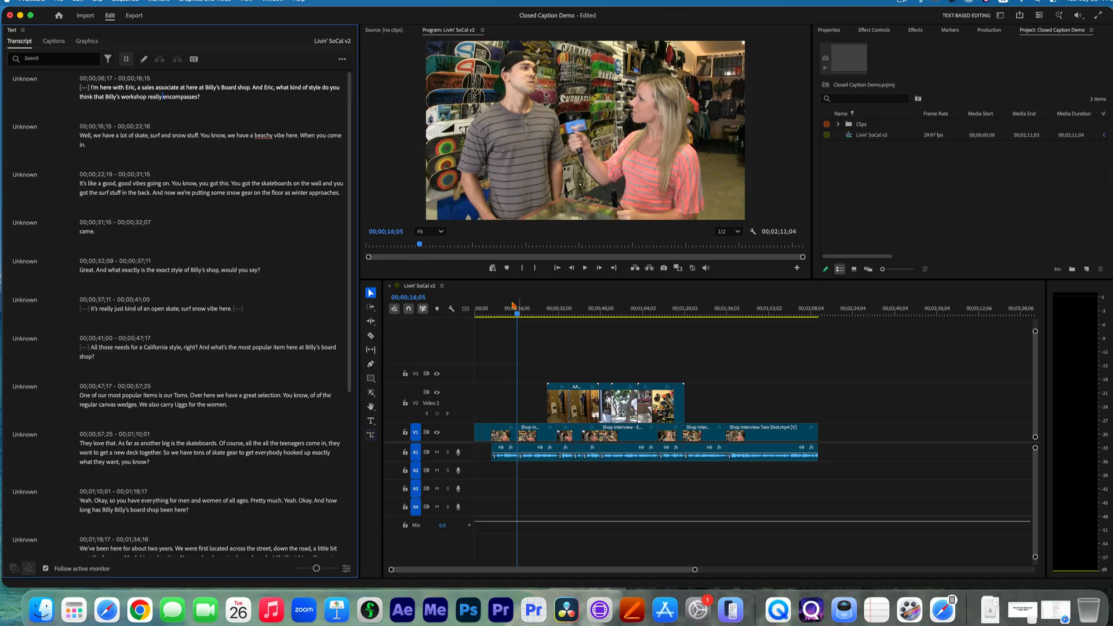
Play the interview's first question against the transcript, then open and close the text of its first segment at "encompasses?" without changing it.
left_click(497, 314)
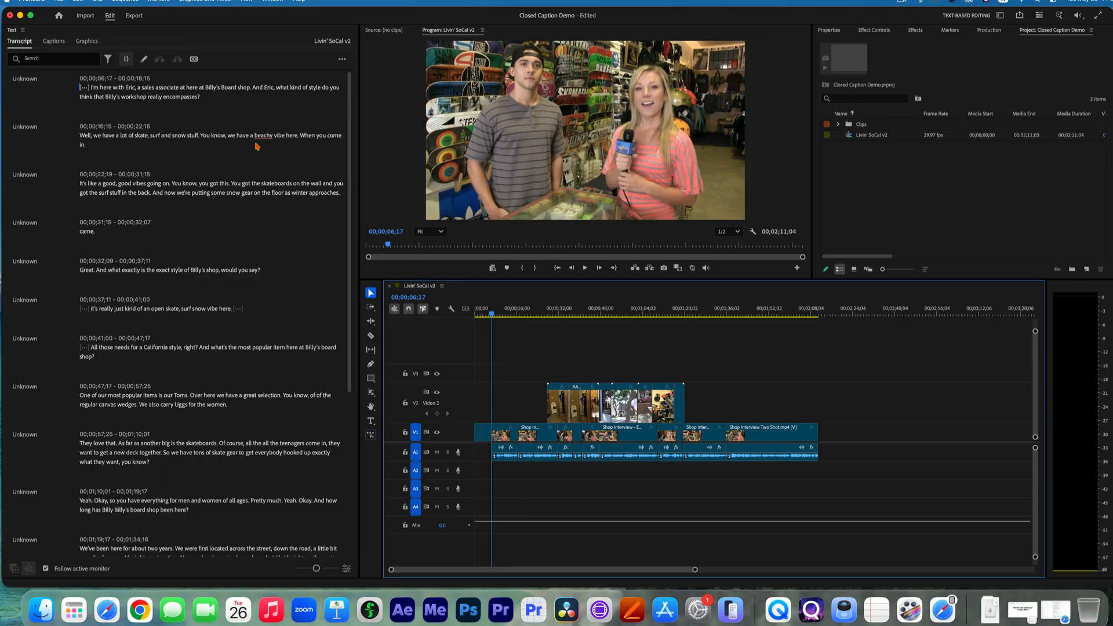
key("space")
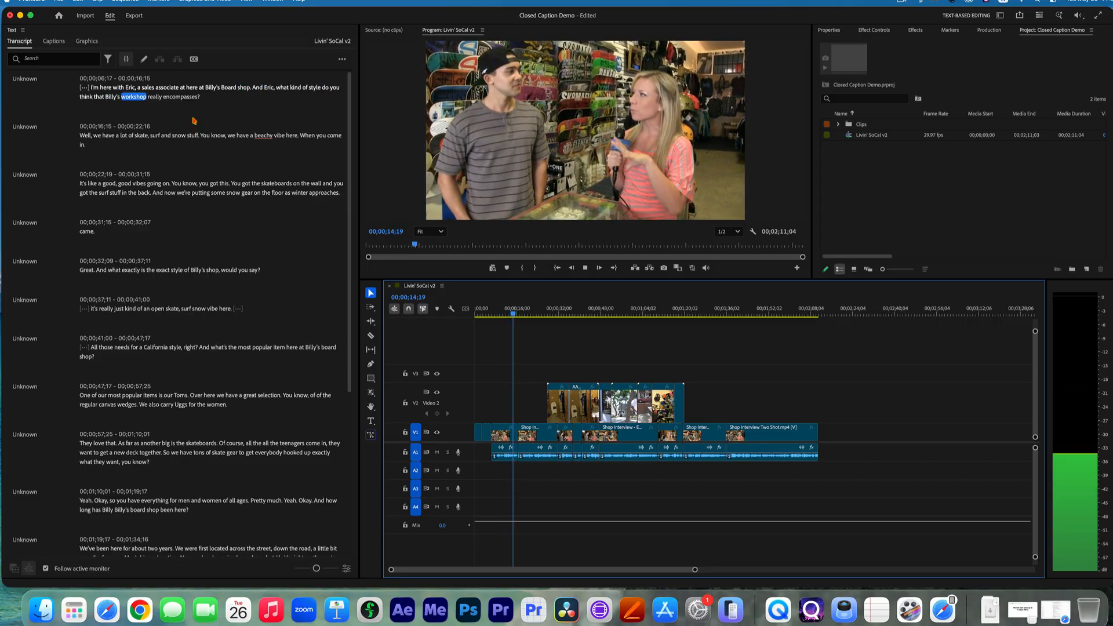
key("space")
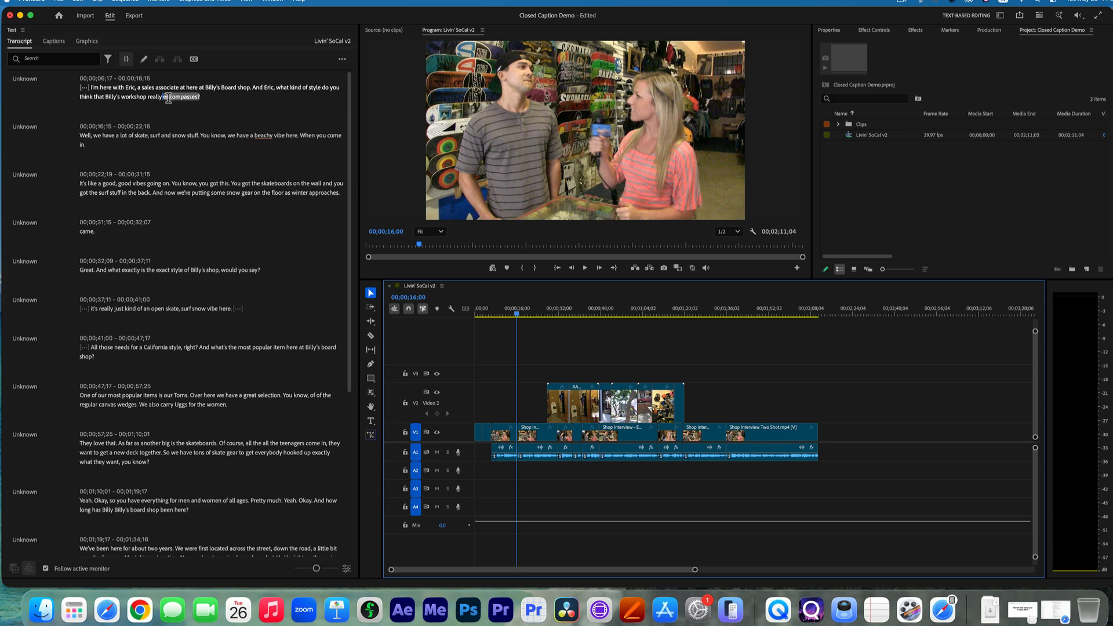
double_click(168, 97)
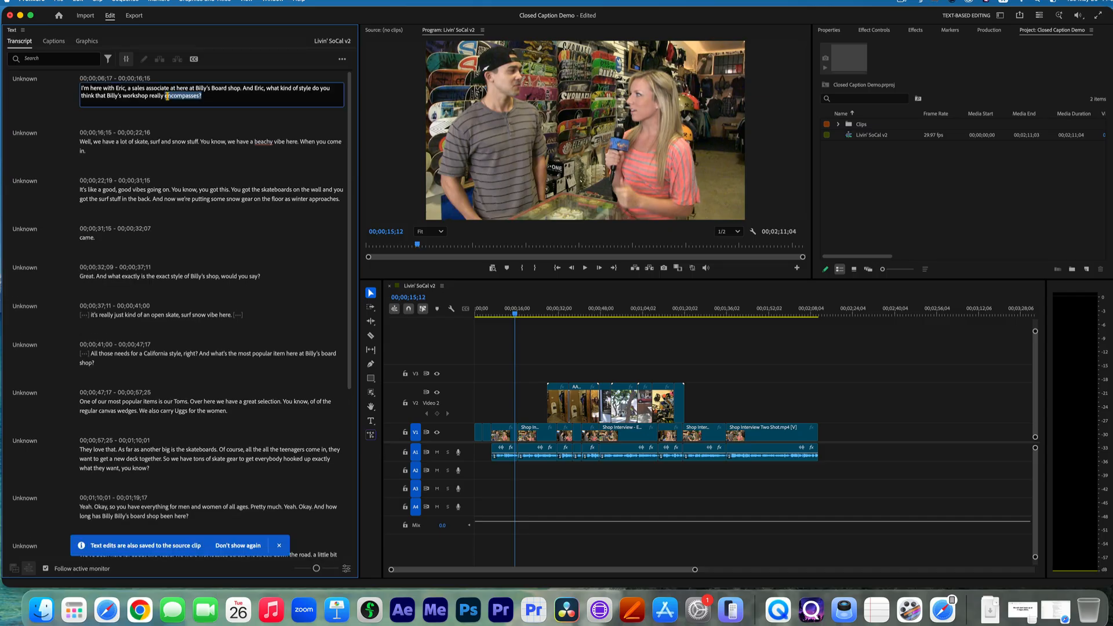
left_click(63, 111)
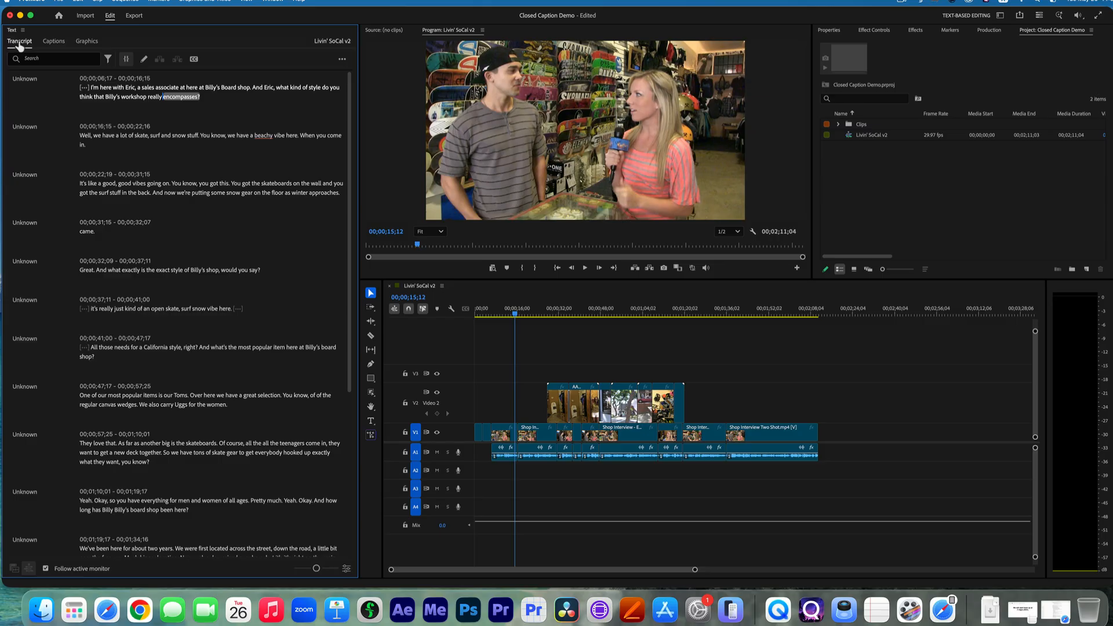
Create captions from the transcript with the CEA-608 Default preset, checking its captioning preferences first.
left_click(53, 44)
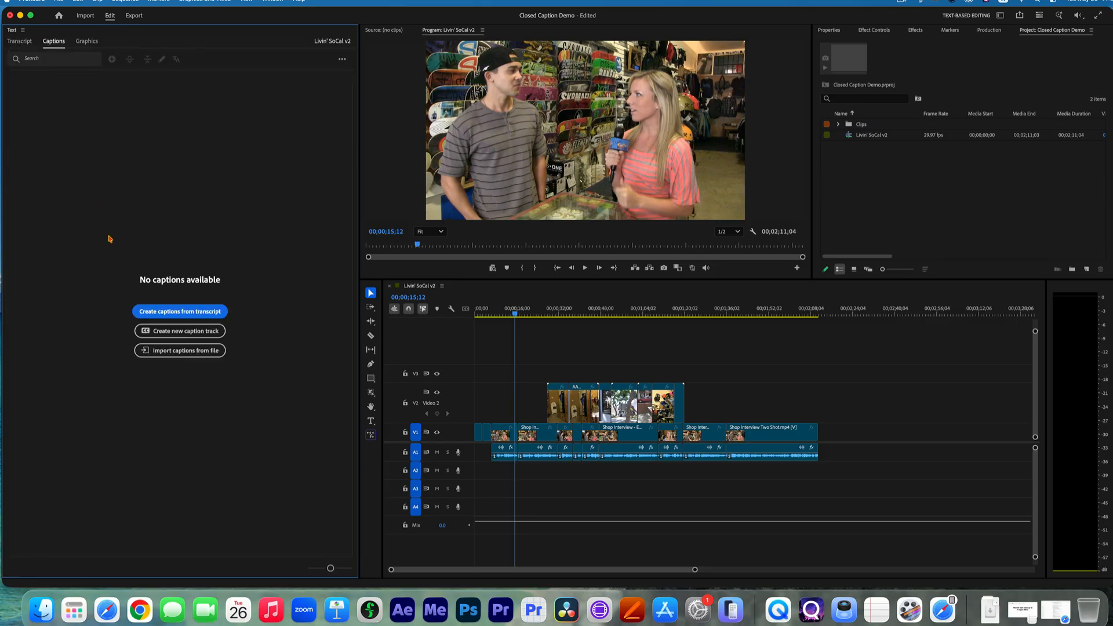
left_click(180, 317)
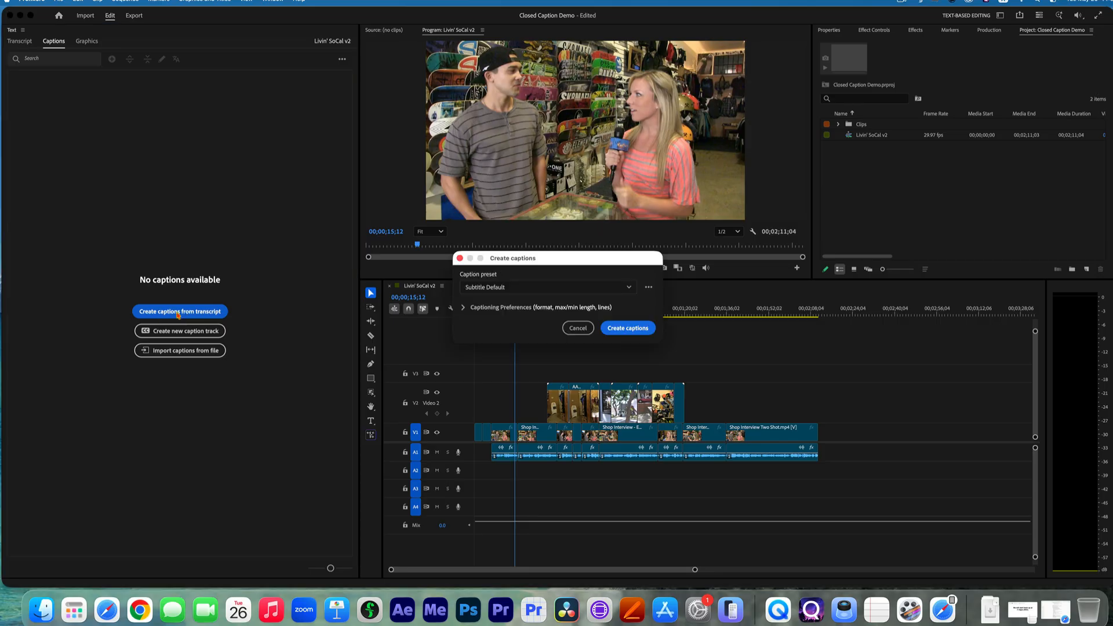
left_click(547, 289)
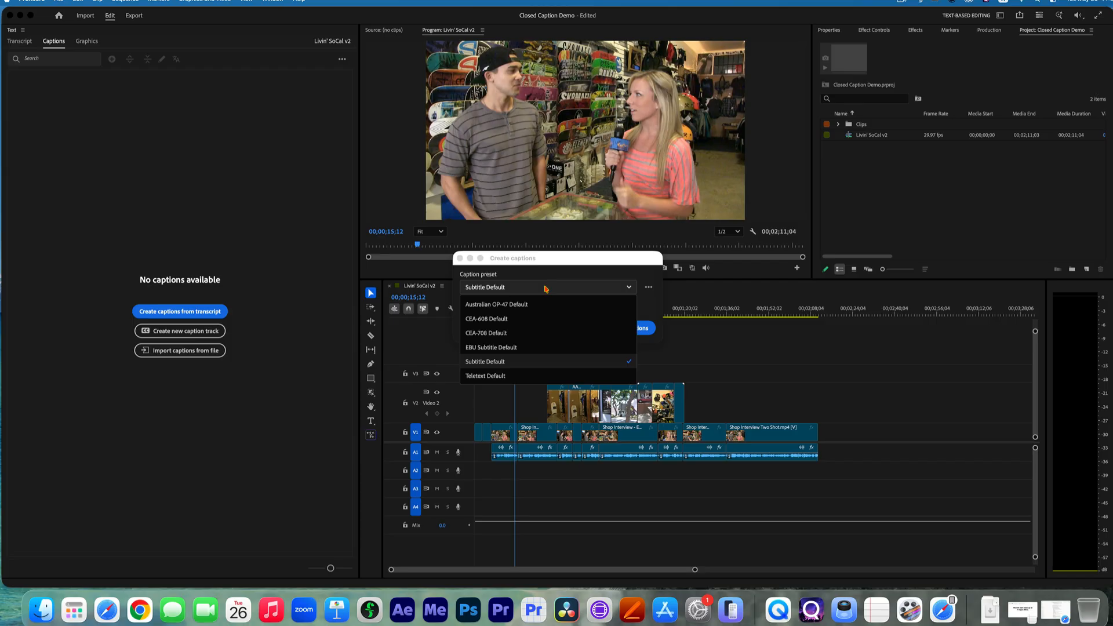
left_click(544, 320)
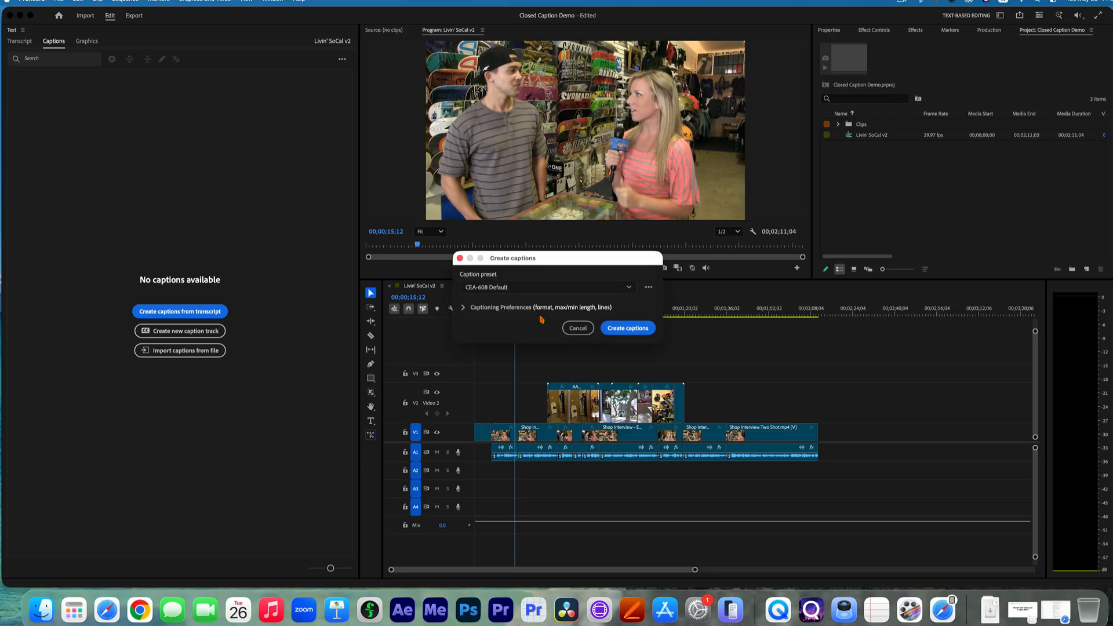
left_click(466, 311)
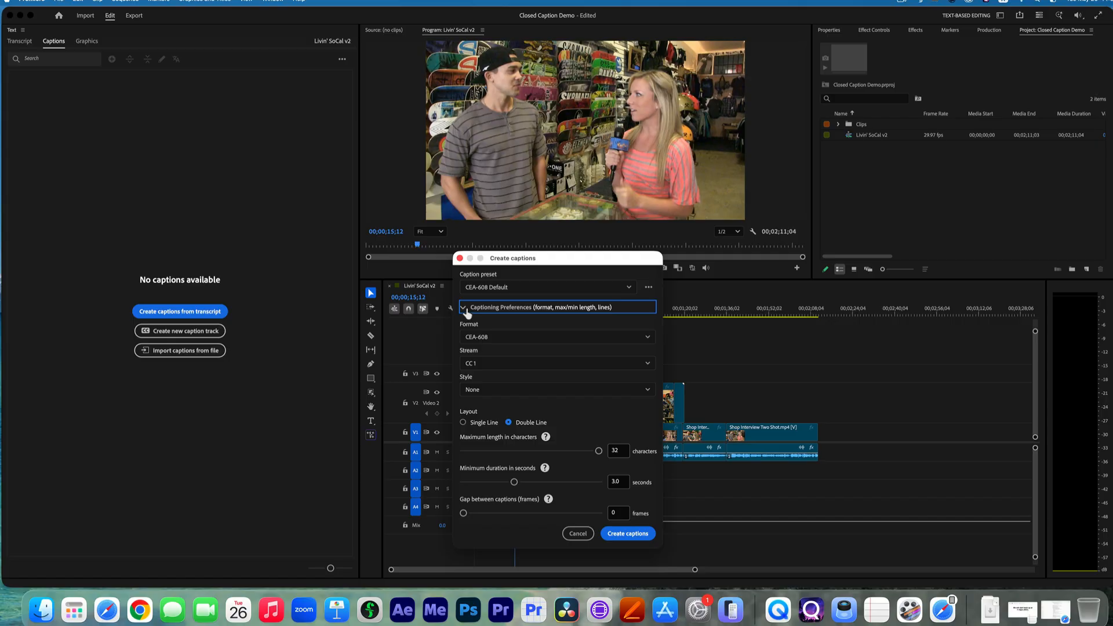
left_click(465, 312)
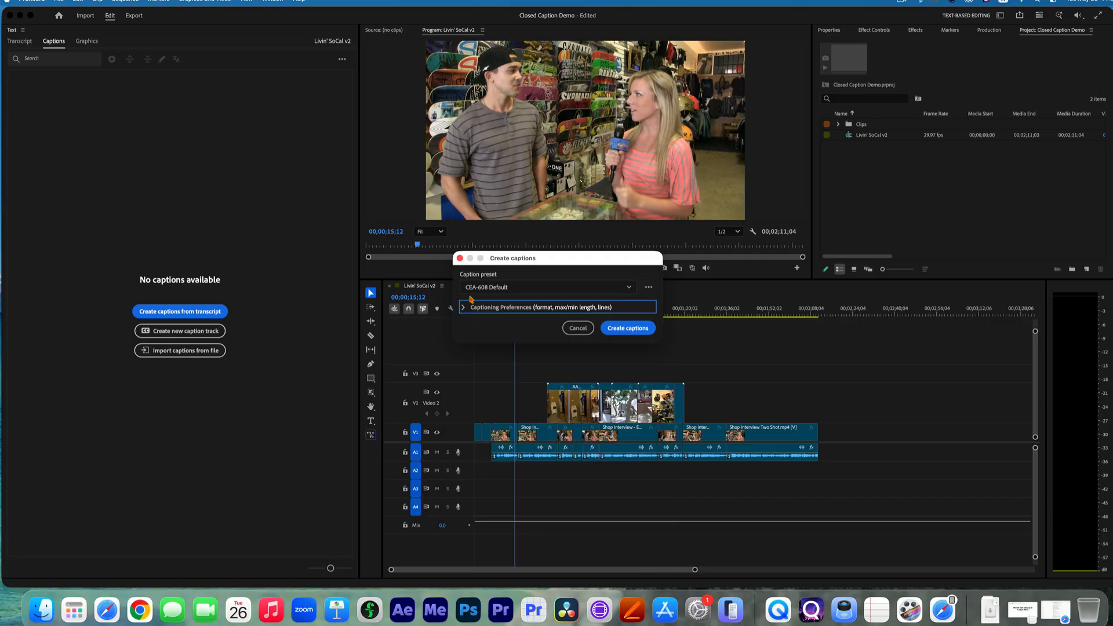
left_click(629, 329)
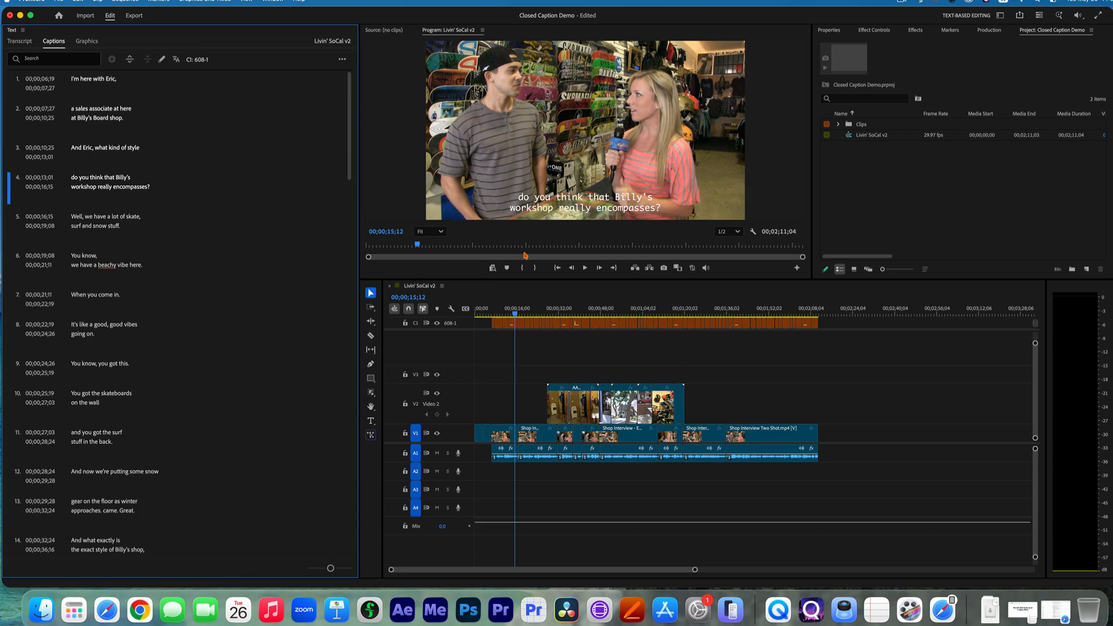
Play the sequence from 00;00;06;17 to check the captions over the interview.
left_click_drag(513, 314, 493, 315)
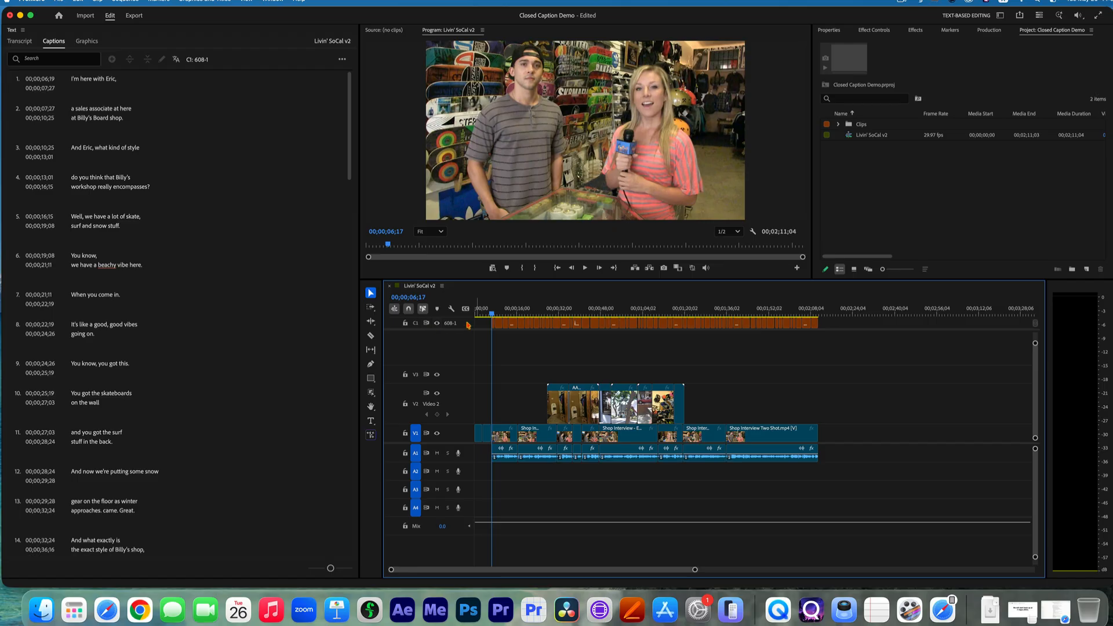
key("space")
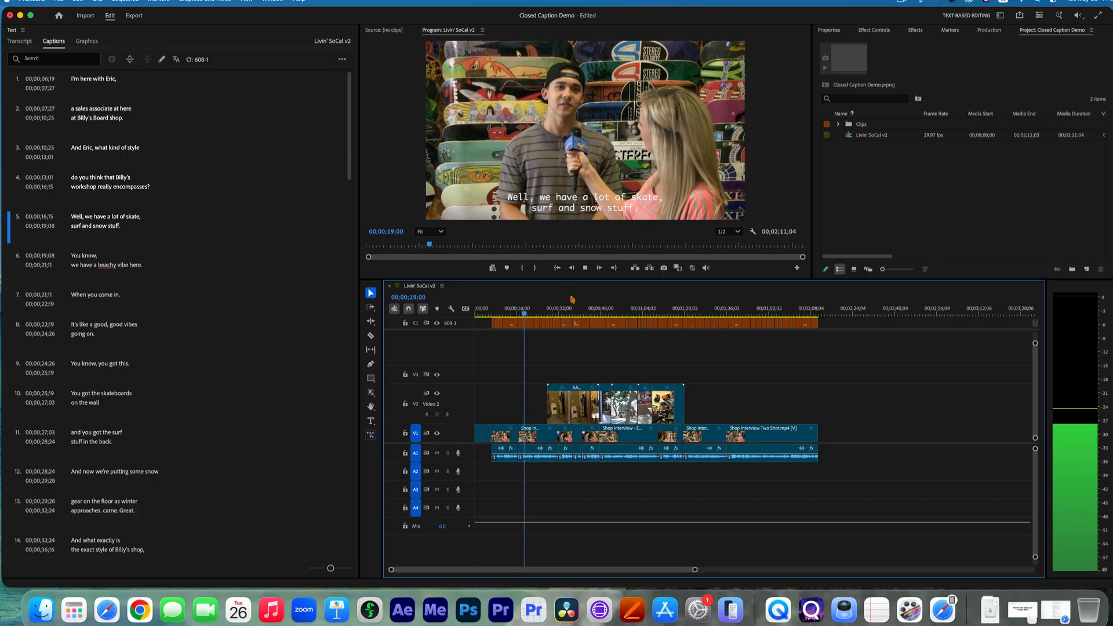
key("space")
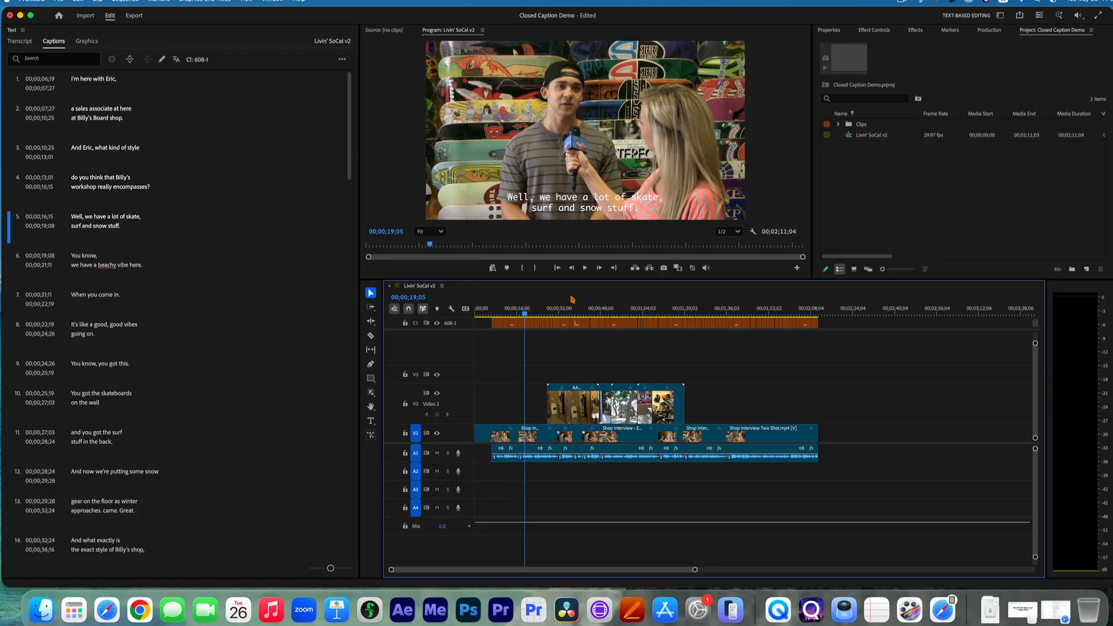
Open the text of captions 2 and 3 for editing and leave both unchanged.
double_click(109, 119)
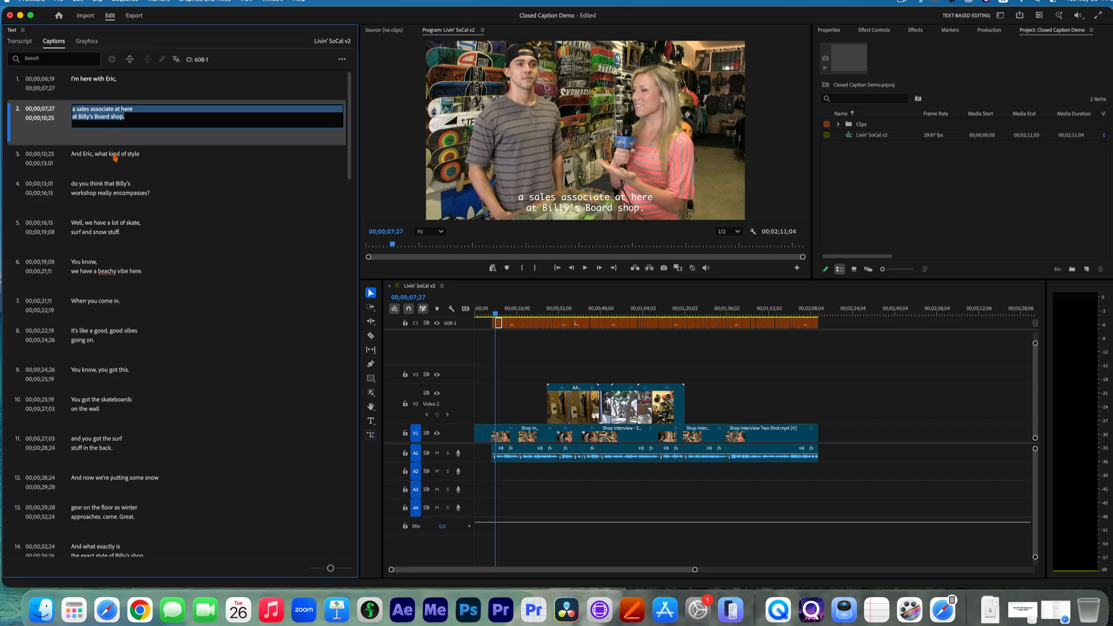
double_click(115, 156)
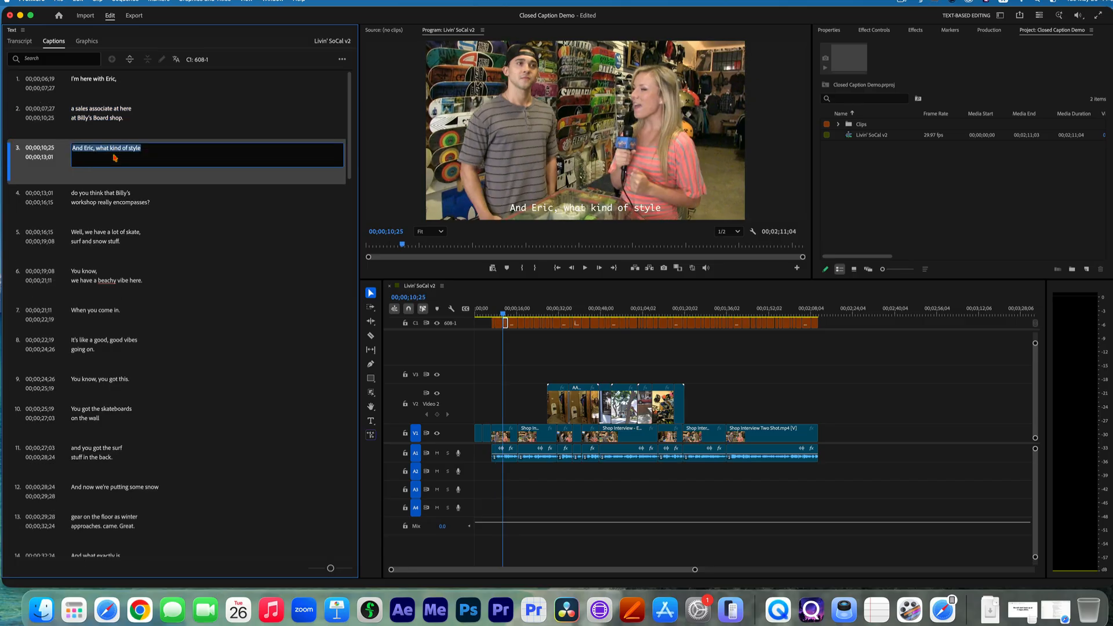
left_click(46, 169)
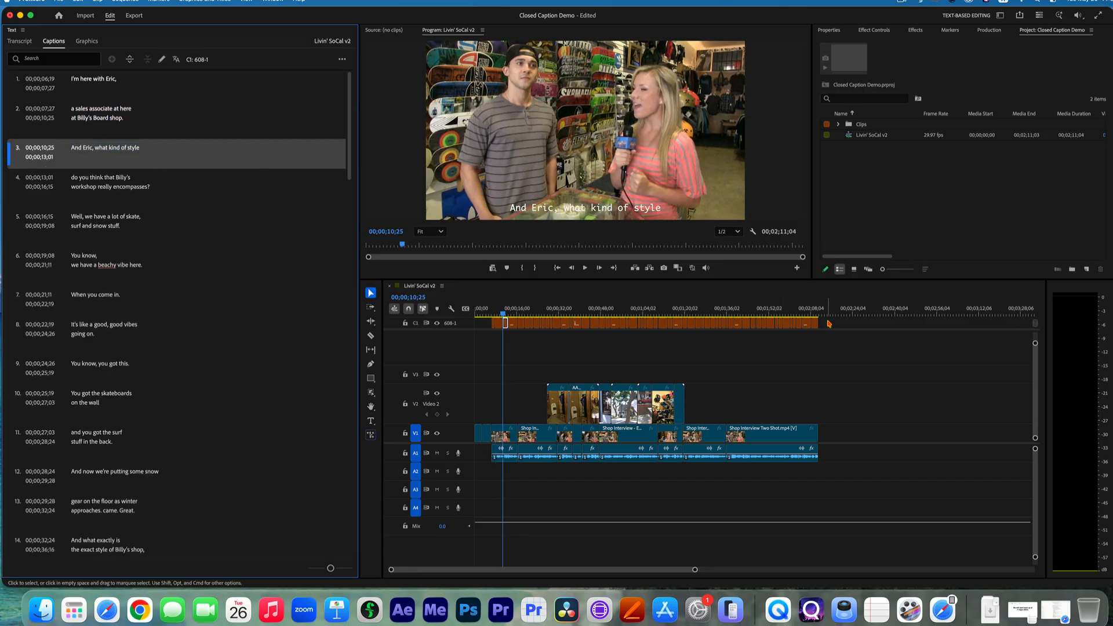
Select all captions on the 608-1 track and examine their style, text, alignment, appearance and display font properties.
left_click_drag(829, 323, 479, 334)
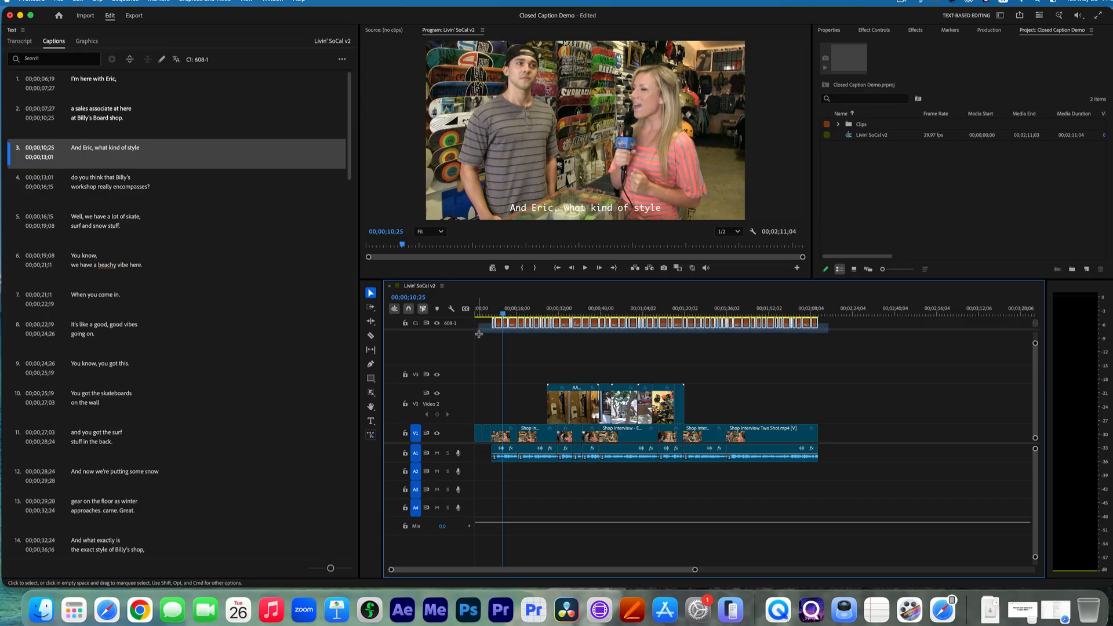
left_click(828, 30)
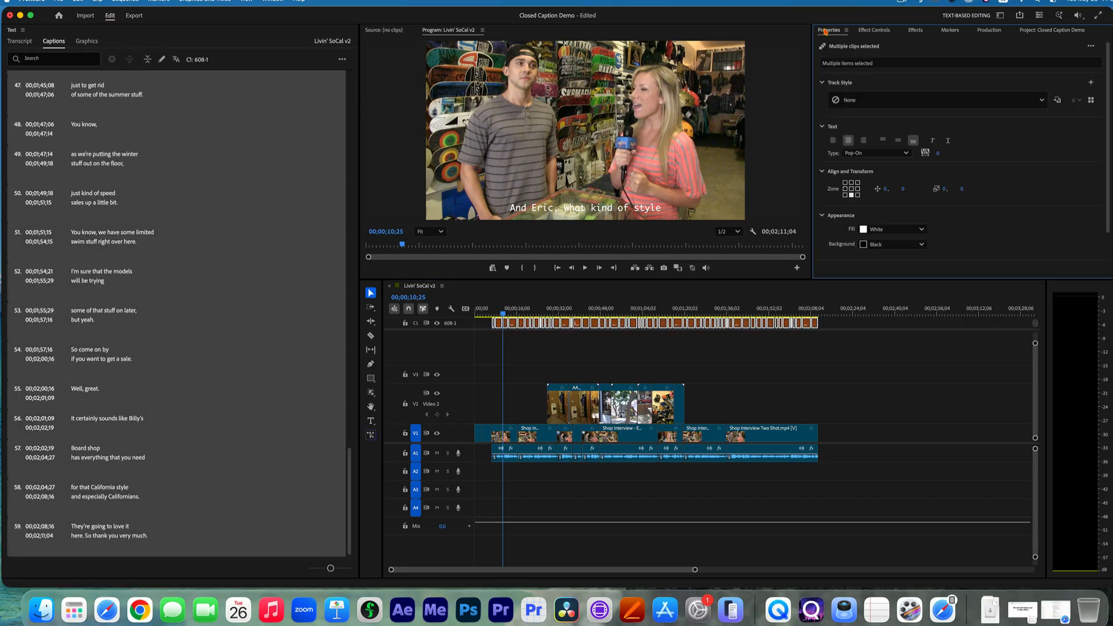
scroll(984, 169, "down", 2)
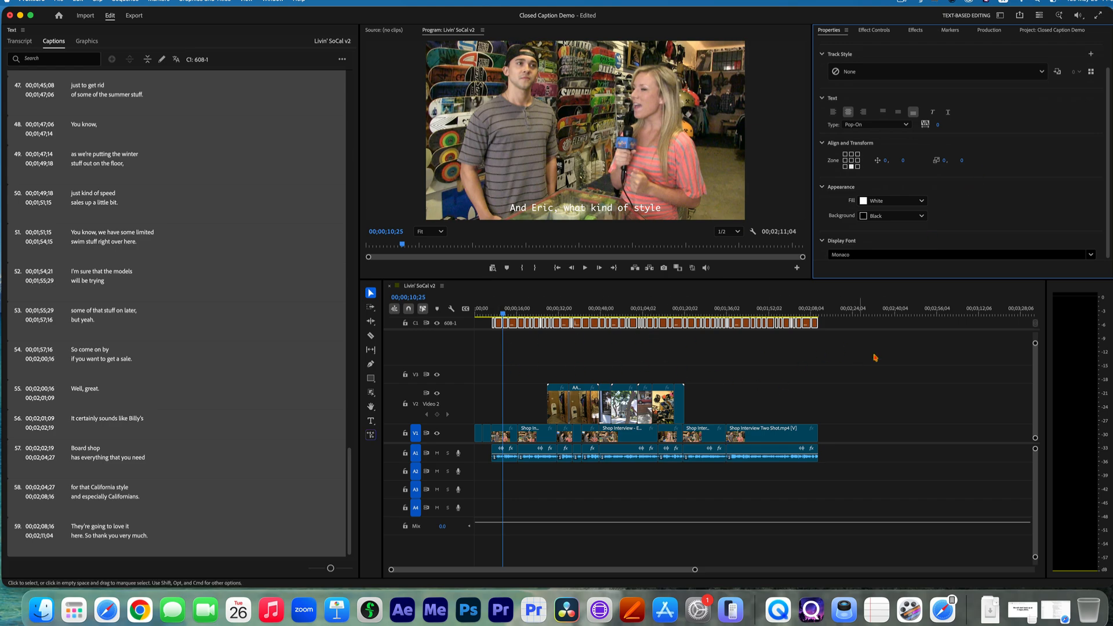
left_click(847, 324)
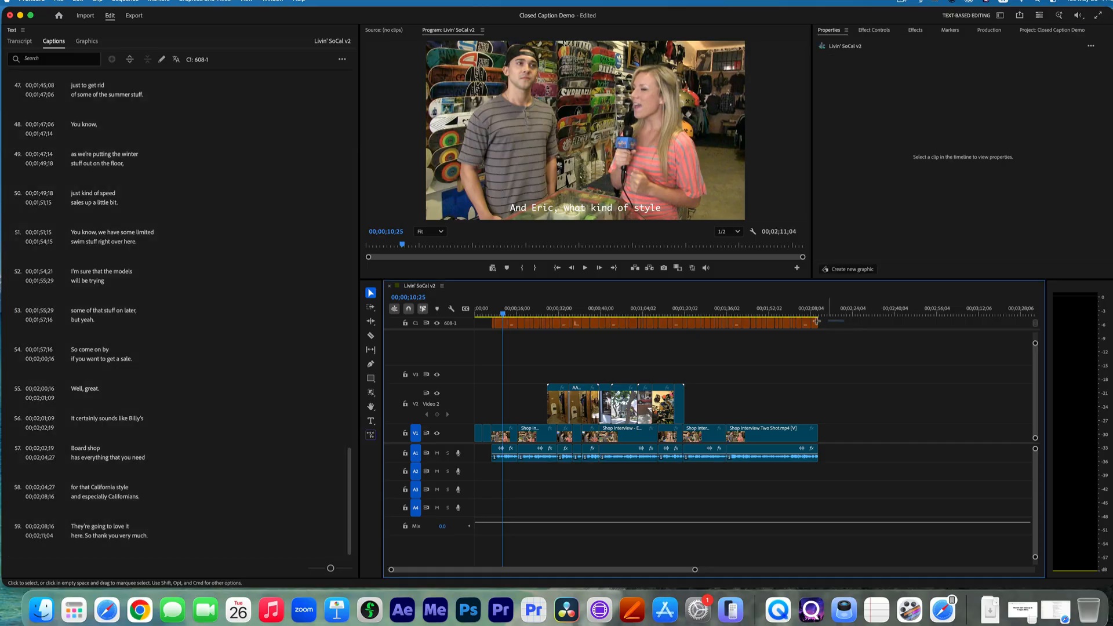
left_click_drag(817, 322, 483, 323)
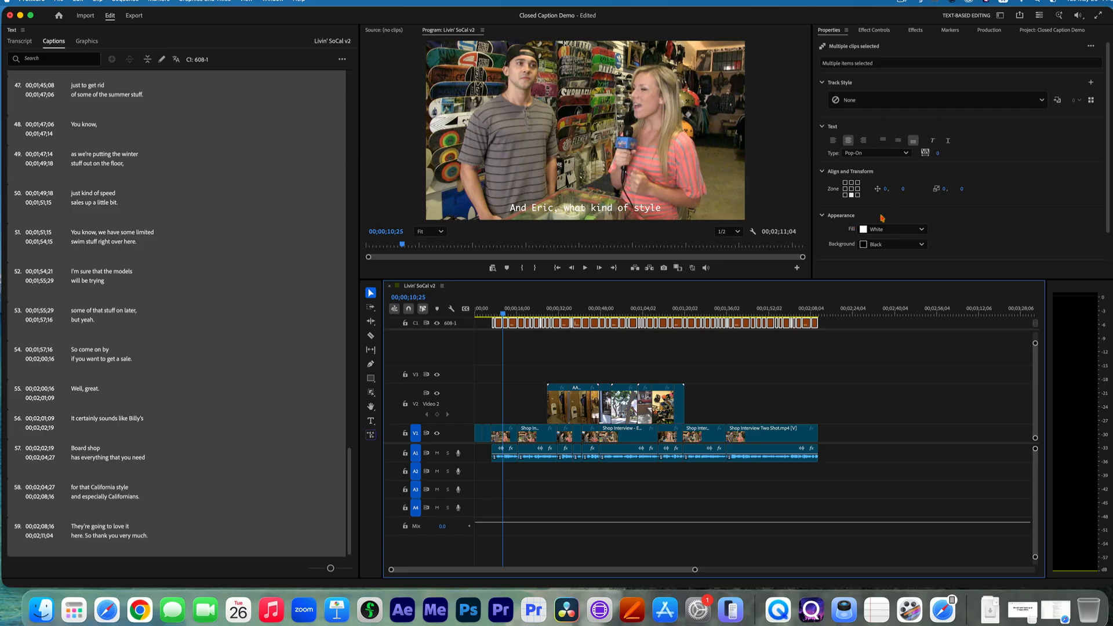
scroll(957, 226, "down", 1)
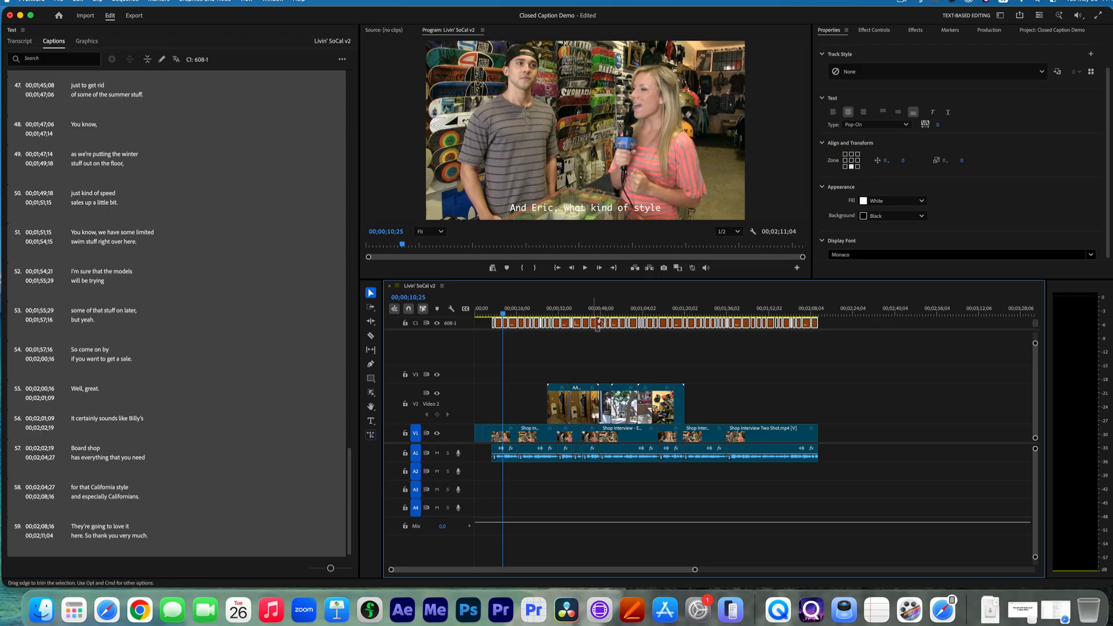
Deselect the captions, return the playhead to the sequence start and open the sequence's export settings.
left_click(497, 312)
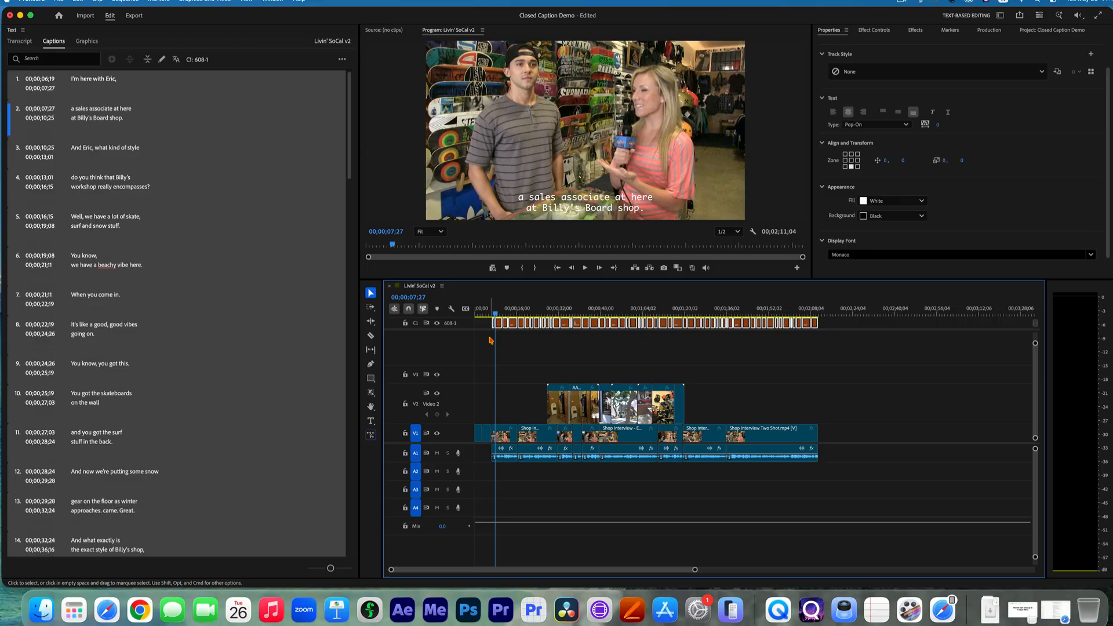
left_click(490, 341)
key("Home")
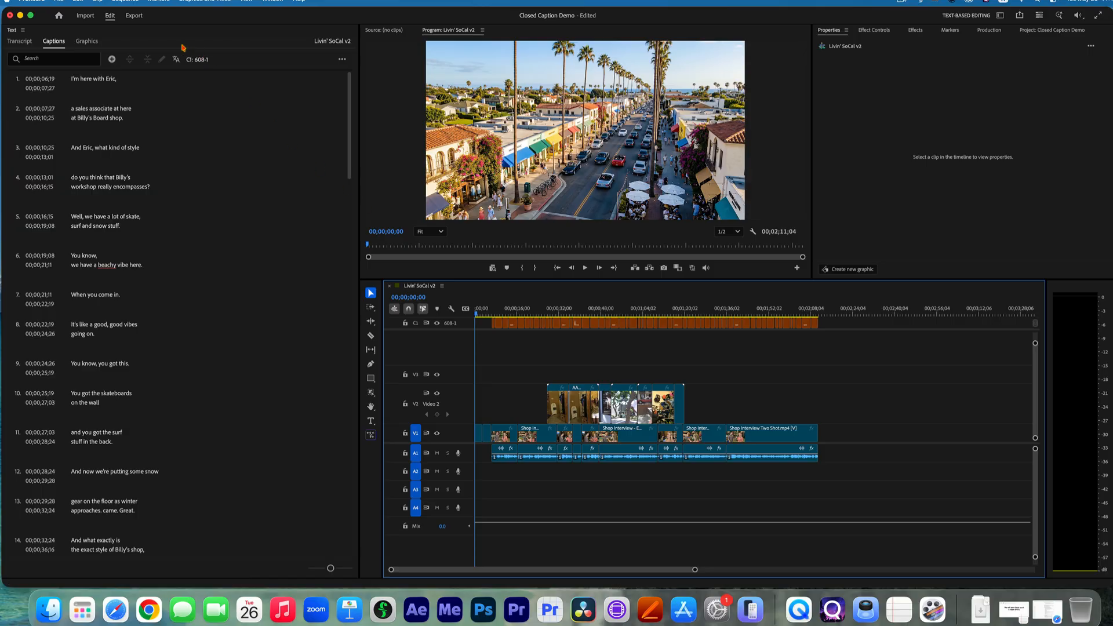
left_click(134, 17)
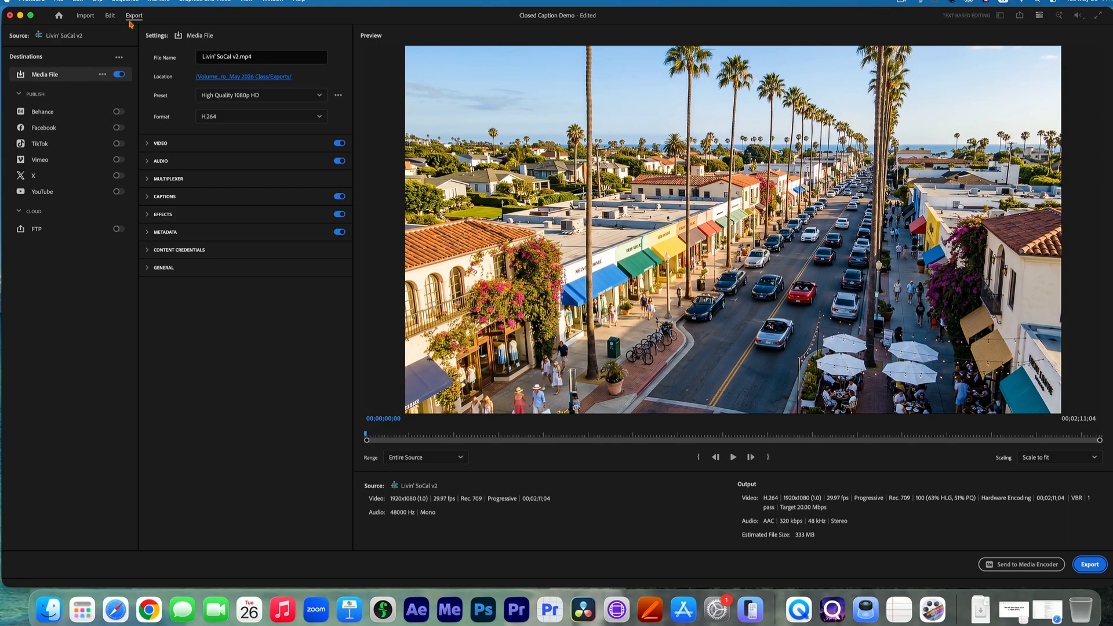
left_click(61, 2)
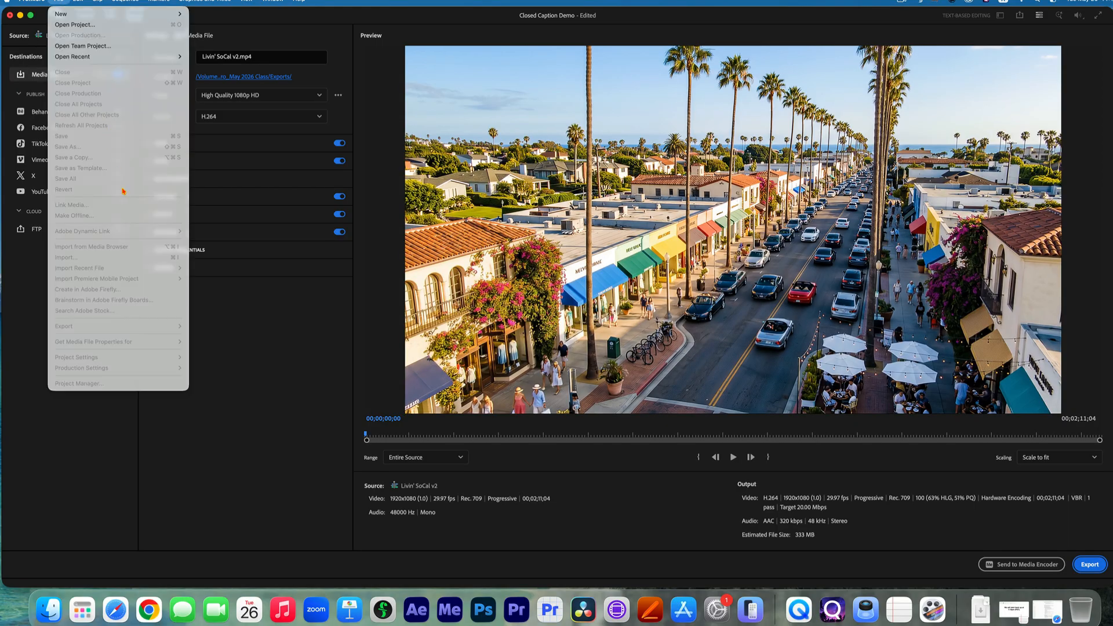
left_click(224, 23)
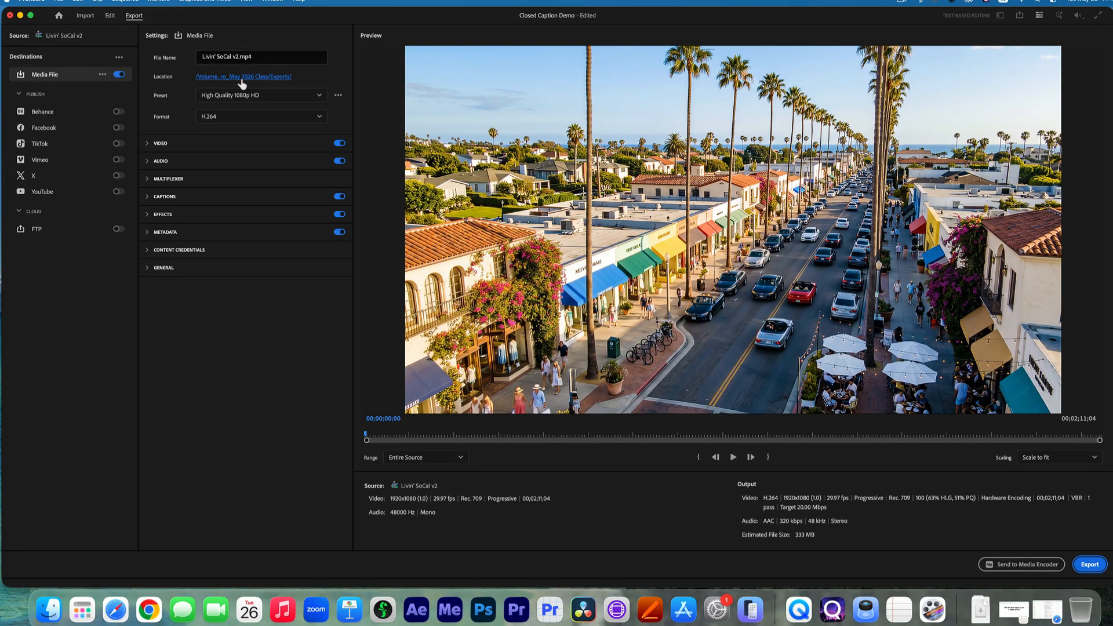
Set the export format to QuickTime and name the output file Livin' SoCal Interview.
left_click(219, 119)
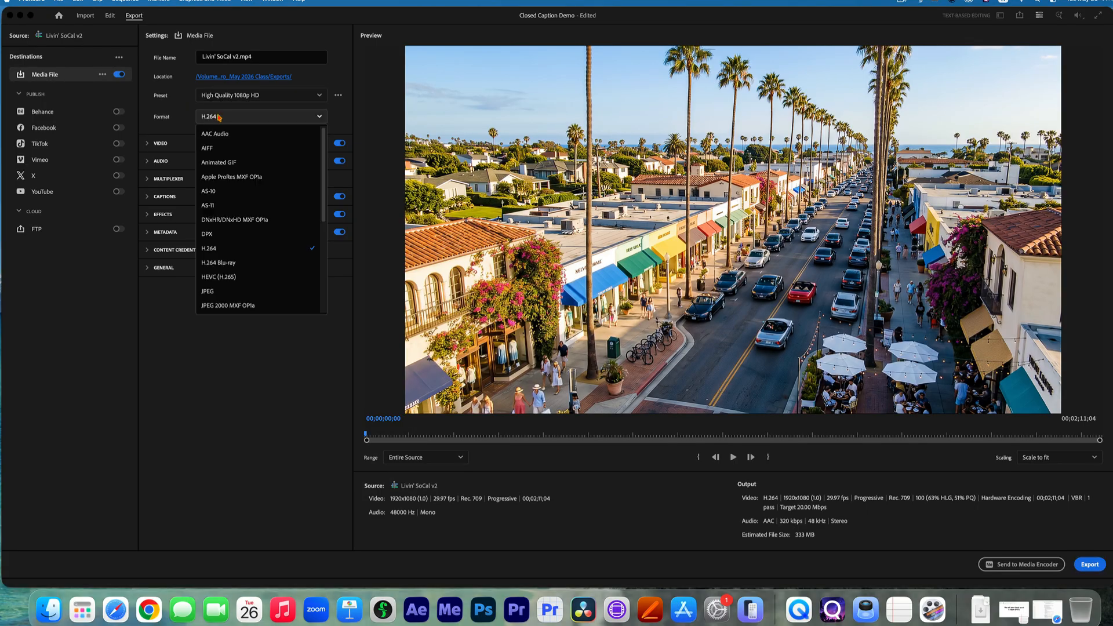
scroll(238, 240, "down", 5)
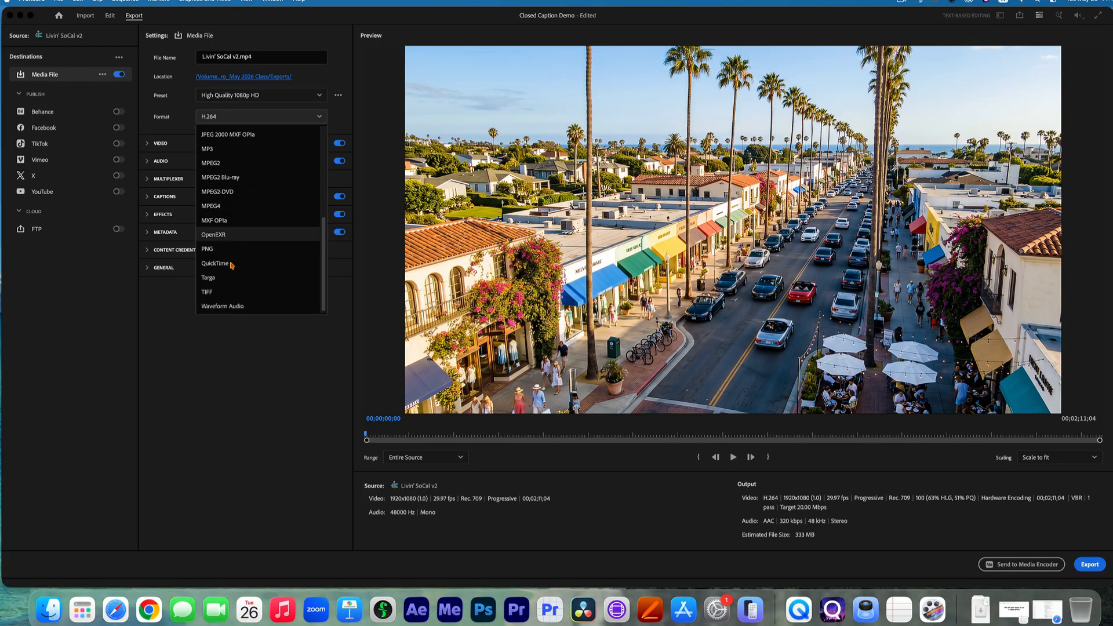
left_click(232, 273)
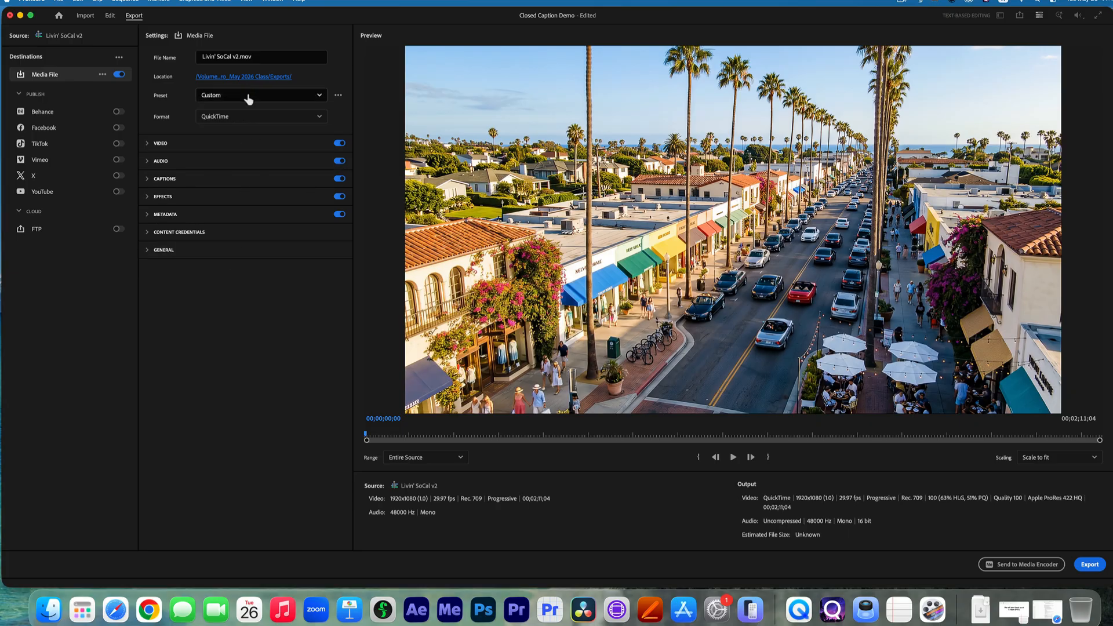
left_click(237, 59)
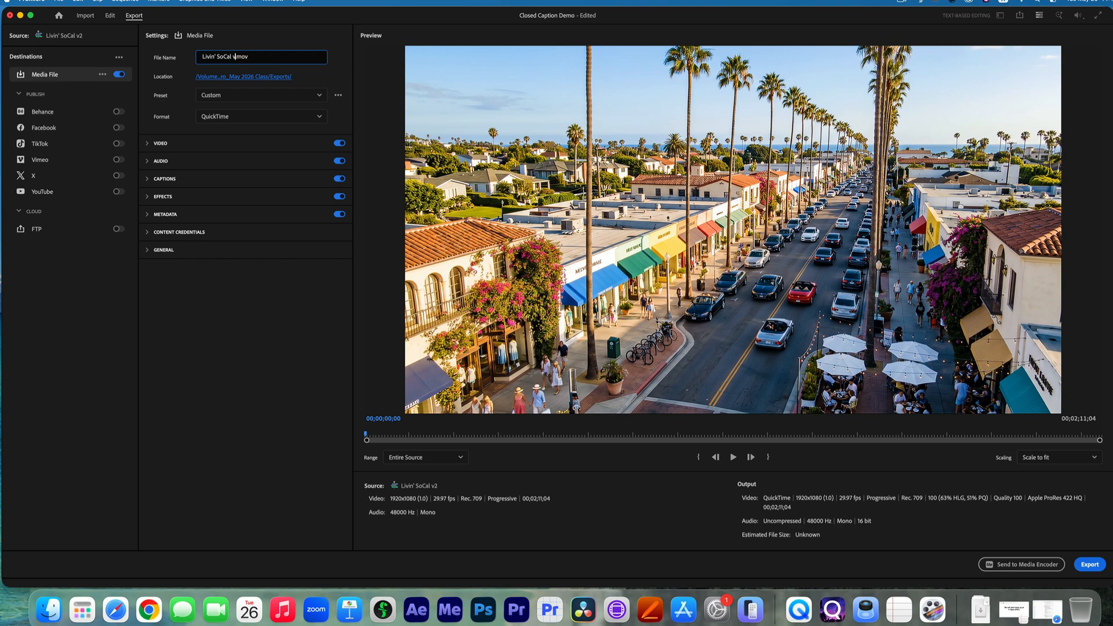
type("Interview")
Create a new folder named Exports inside AI for Editors and set it as the export location.
left_click(246, 78)
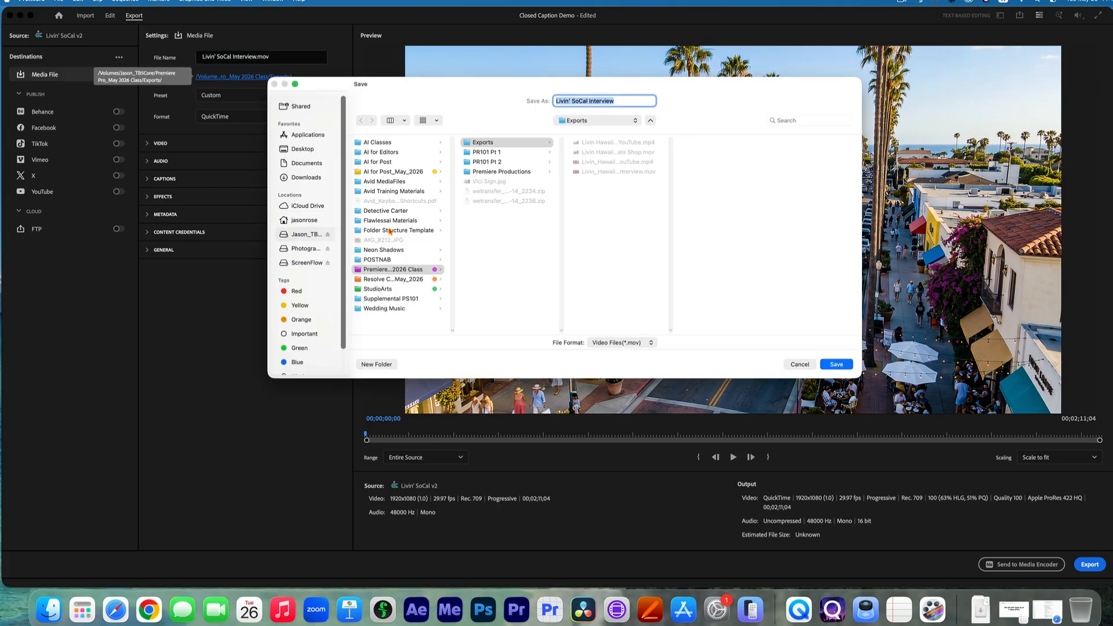
left_click(376, 173)
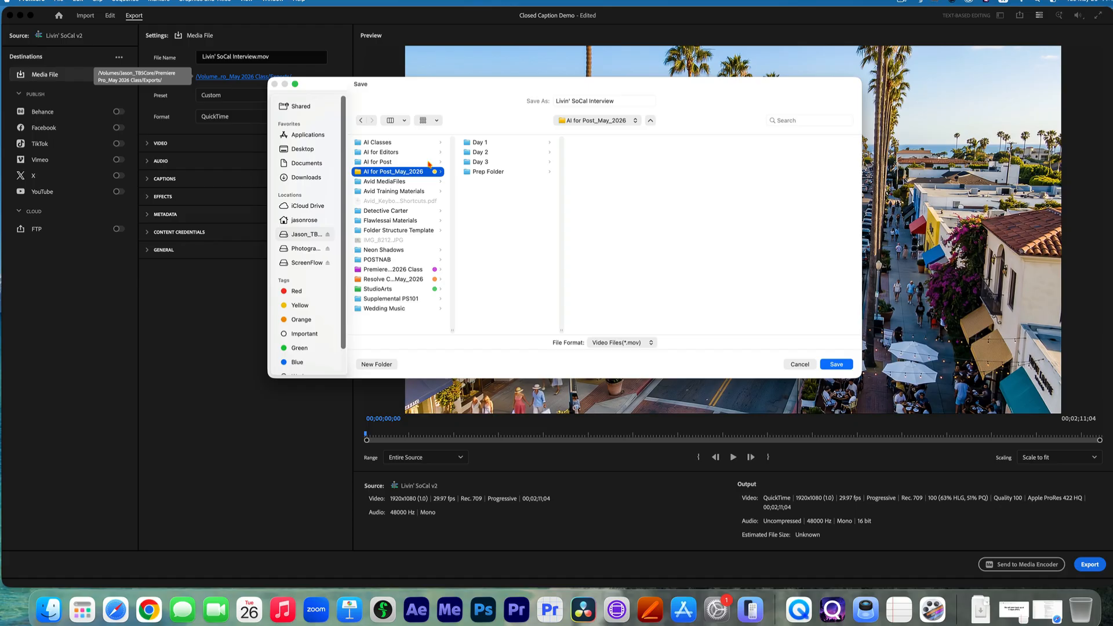
left_click(401, 162)
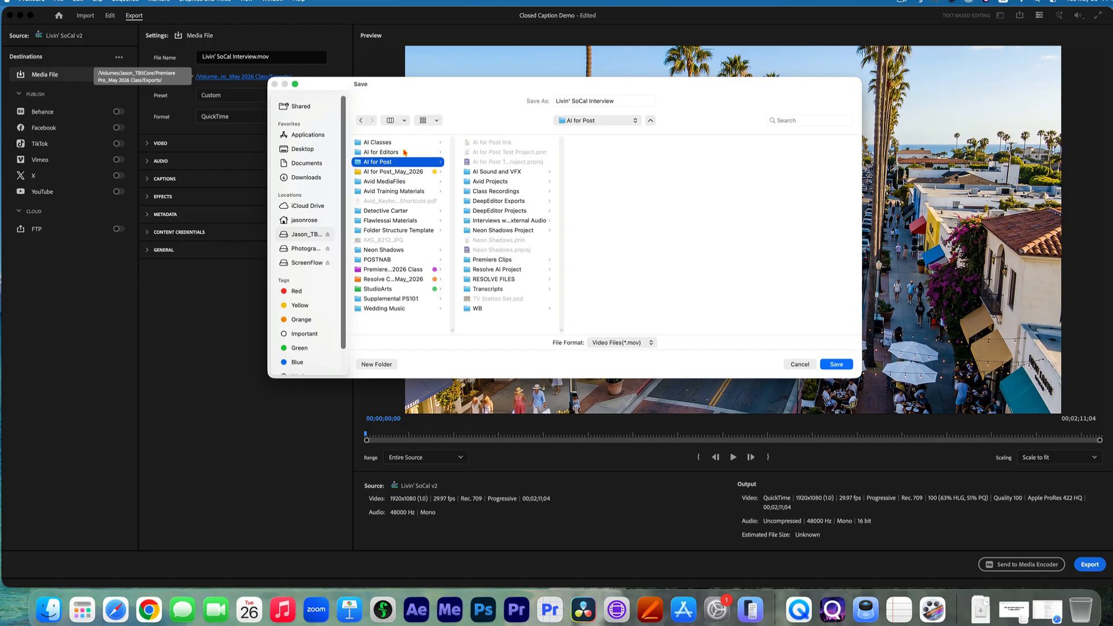
left_click(405, 153)
left_click(376, 364)
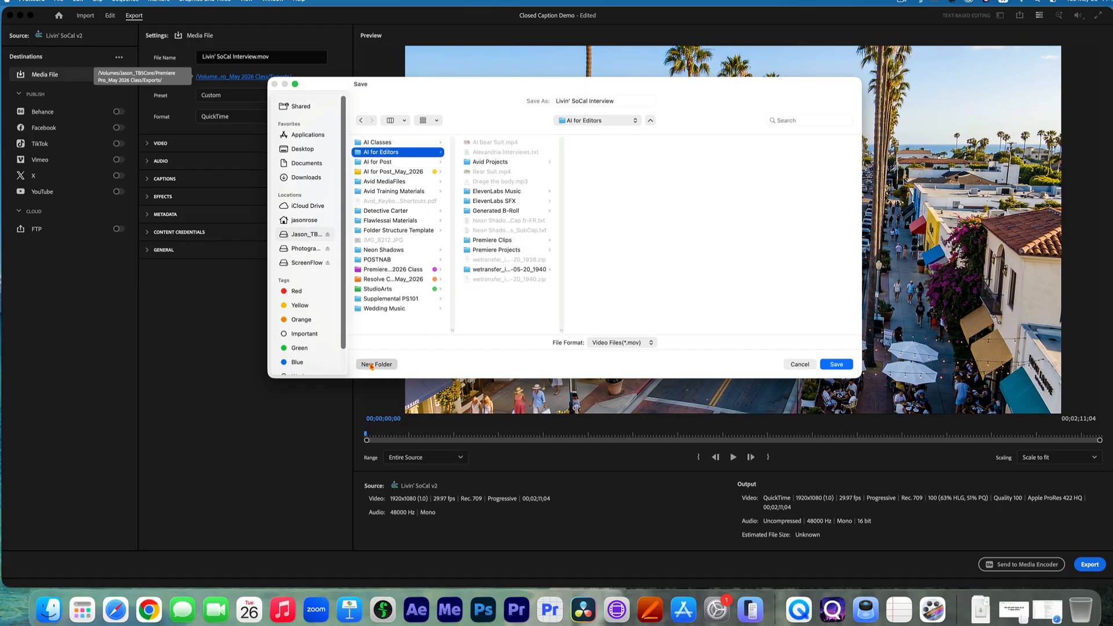
type("E")
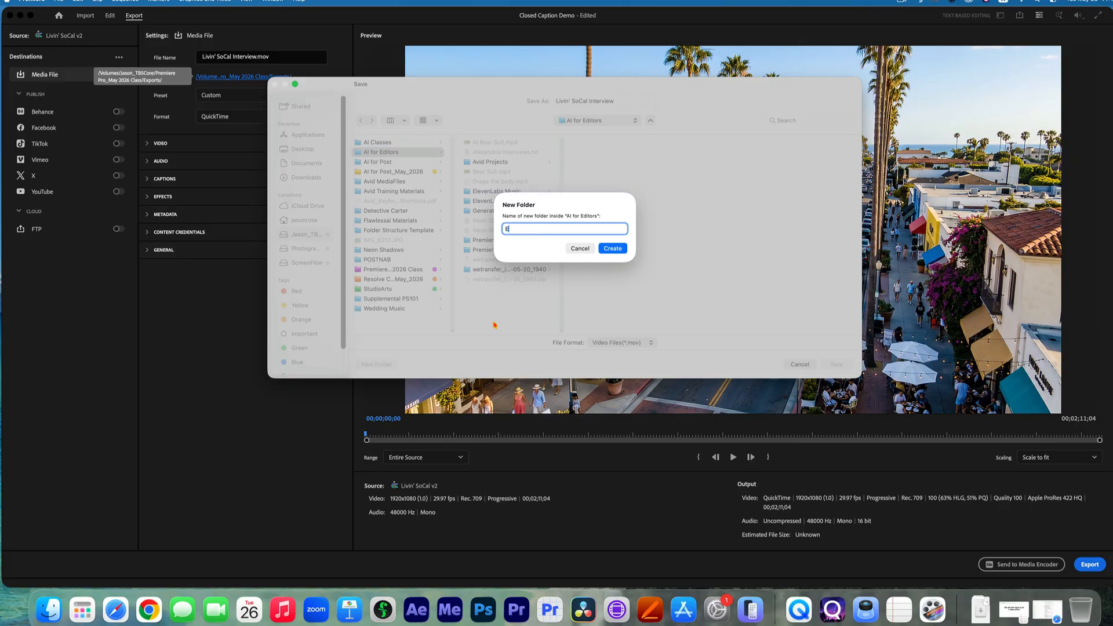
type("xports")
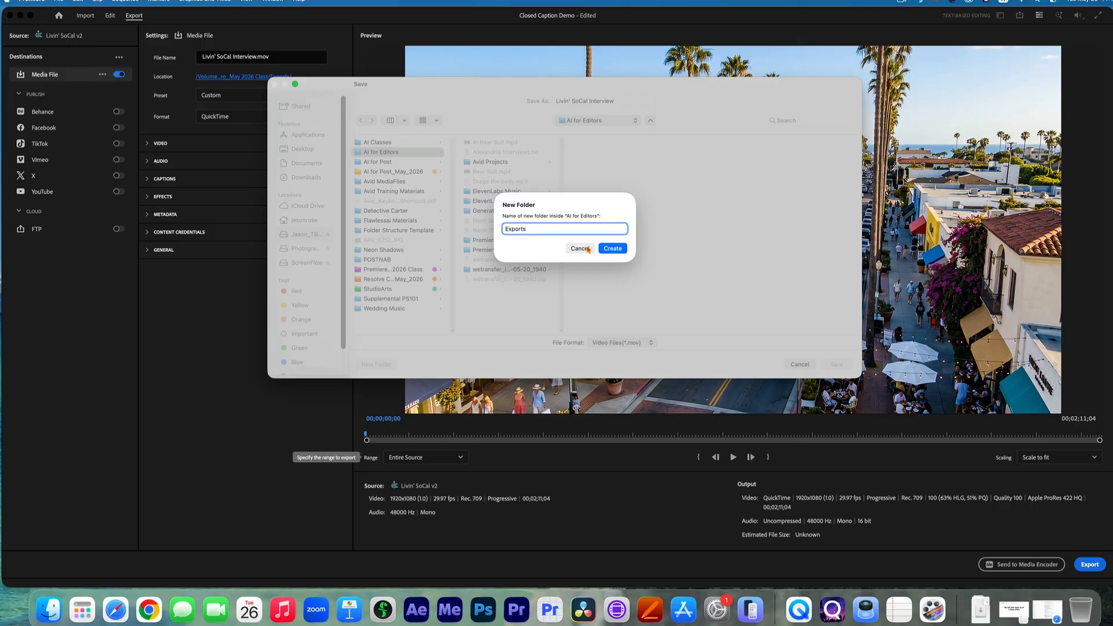
left_click(611, 250)
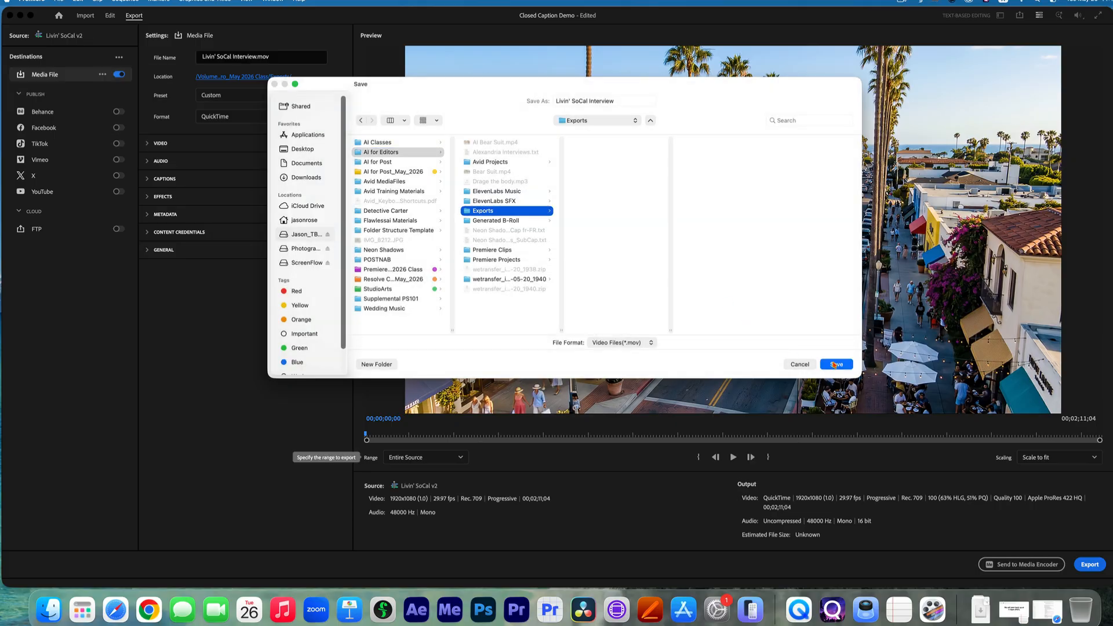
left_click(827, 365)
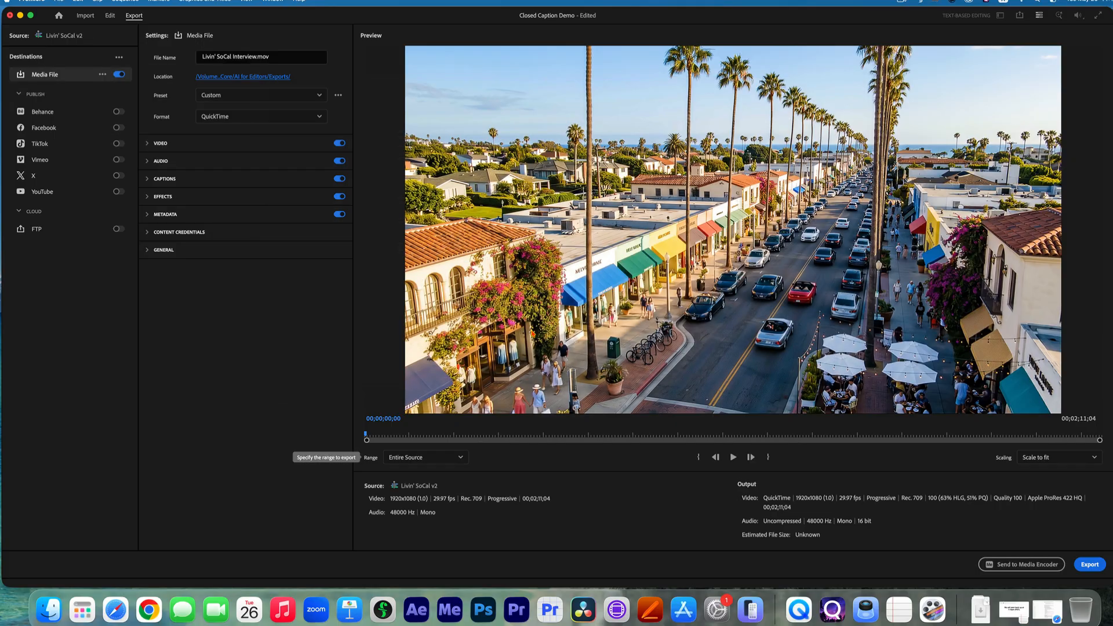
Examine the export's video codec and basic video settings, then its audio settings and audio channel configuration.
left_click(146, 147)
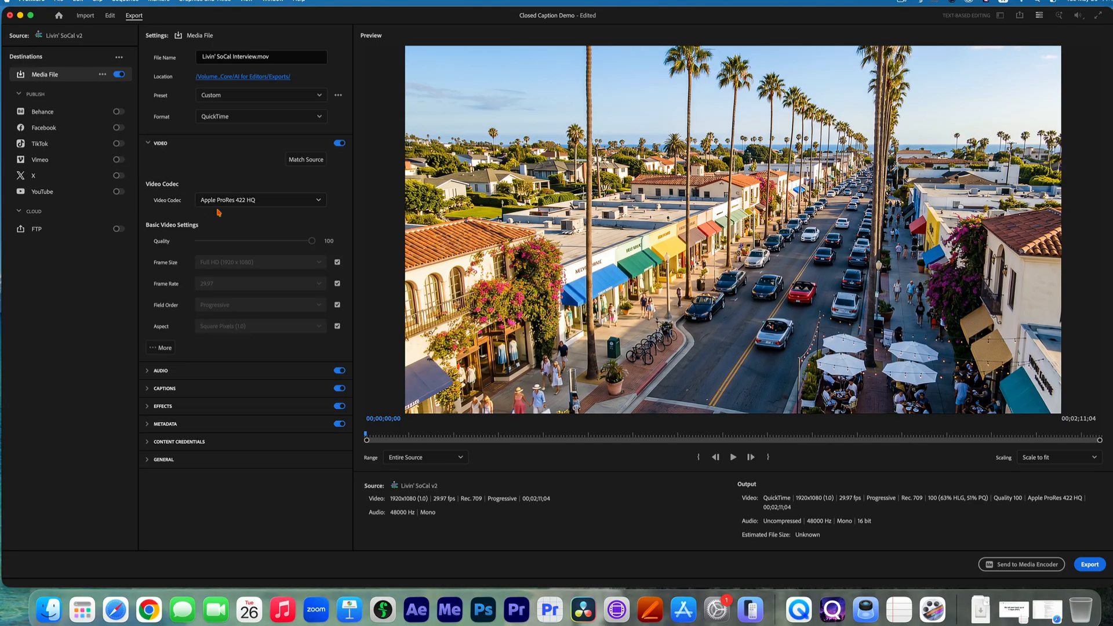
left_click(150, 371)
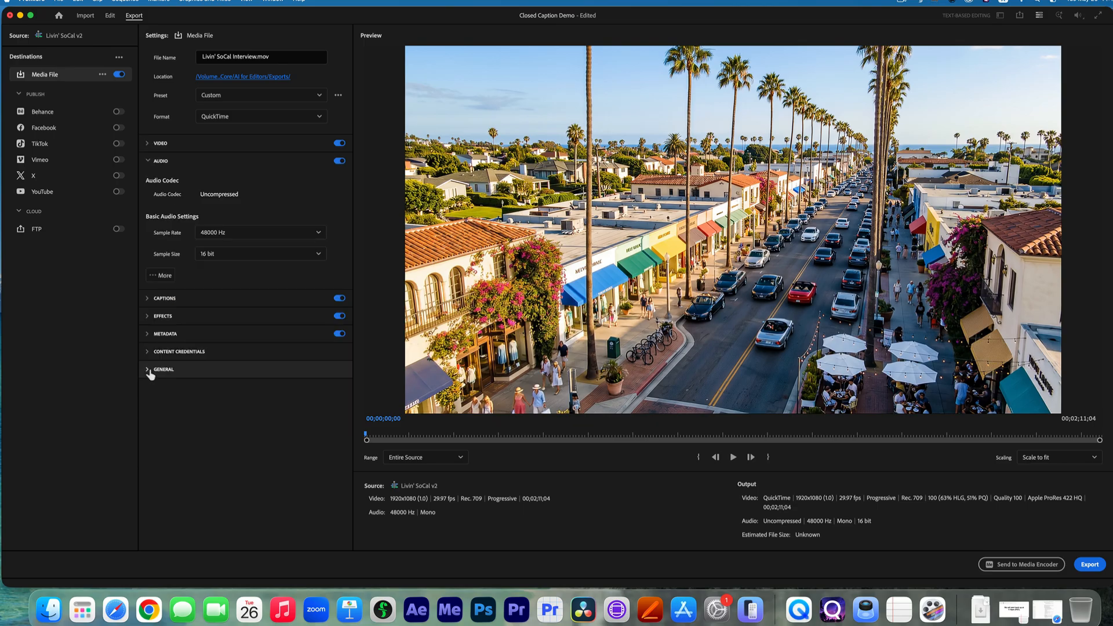
left_click(163, 275)
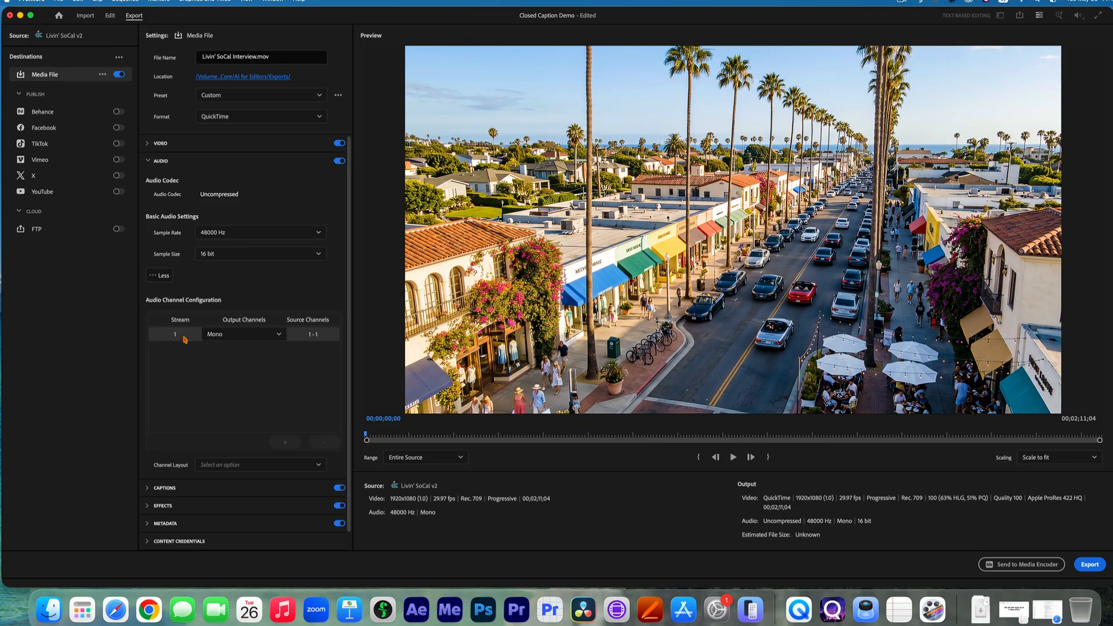
left_click(238, 334)
left_click(192, 342)
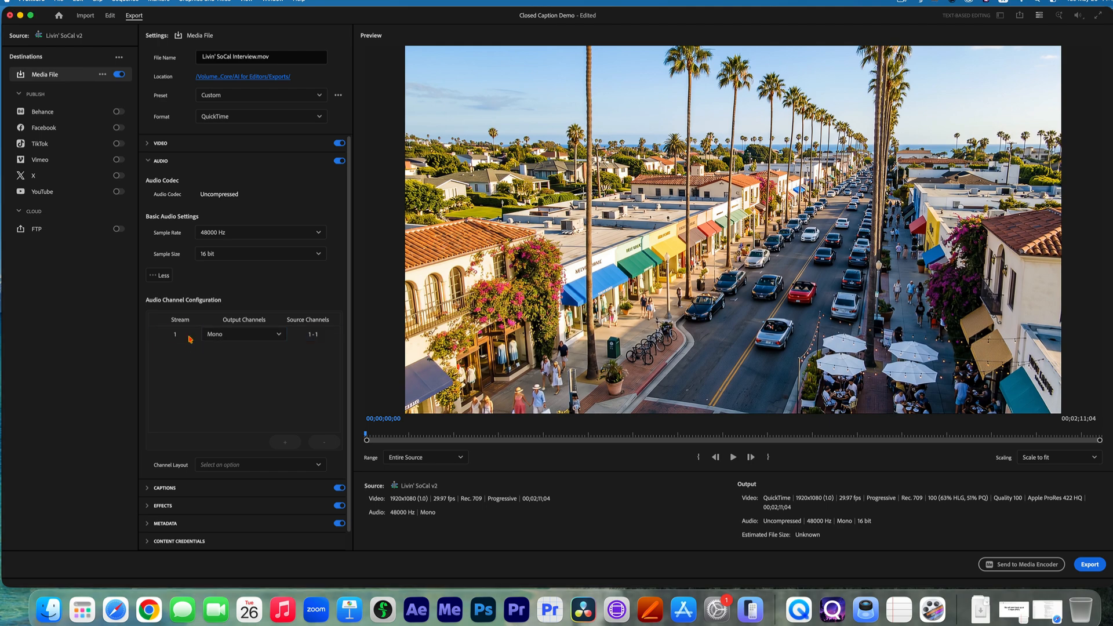
scroll(194, 258, "down", 2)
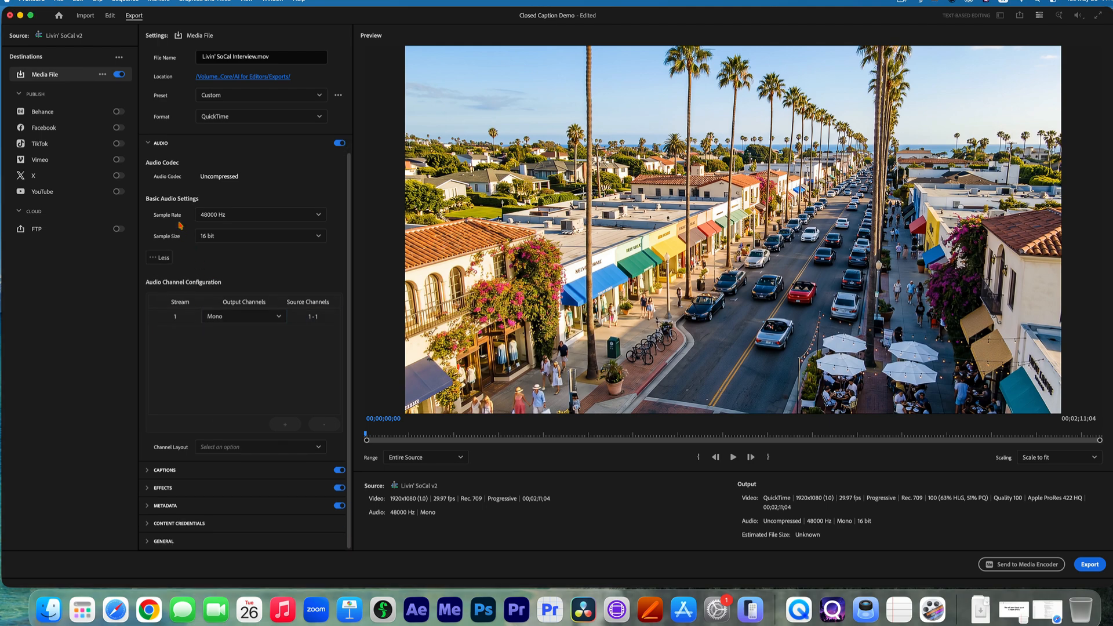
left_click(153, 146)
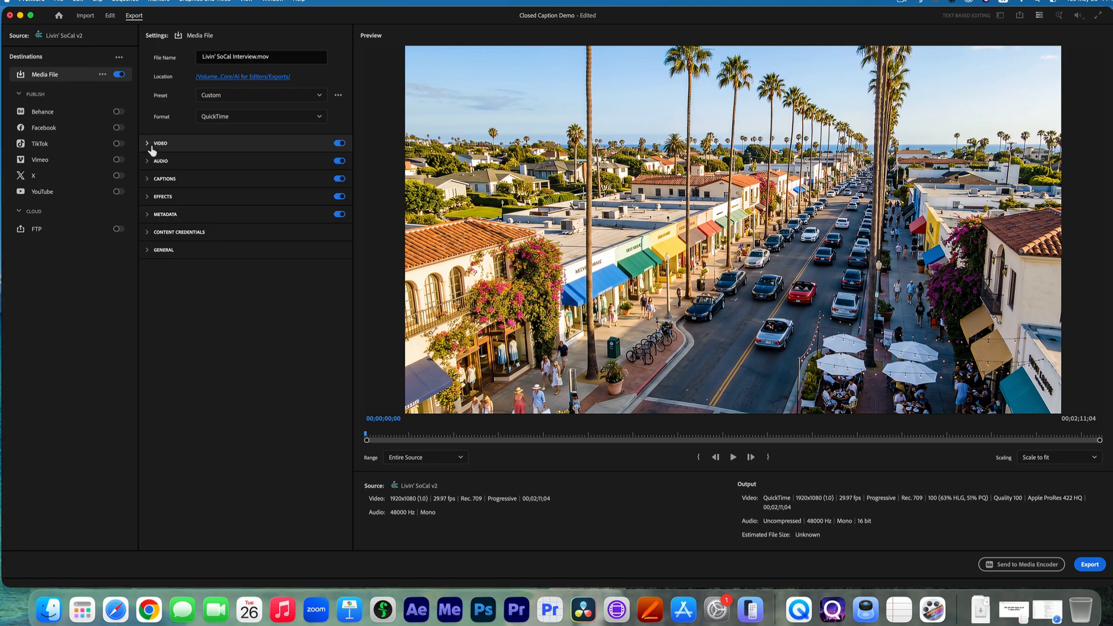
Set the captions to export as a sidecar file in Scenarist Closed Caption File (.scc) format and export the video.
left_click(154, 178)
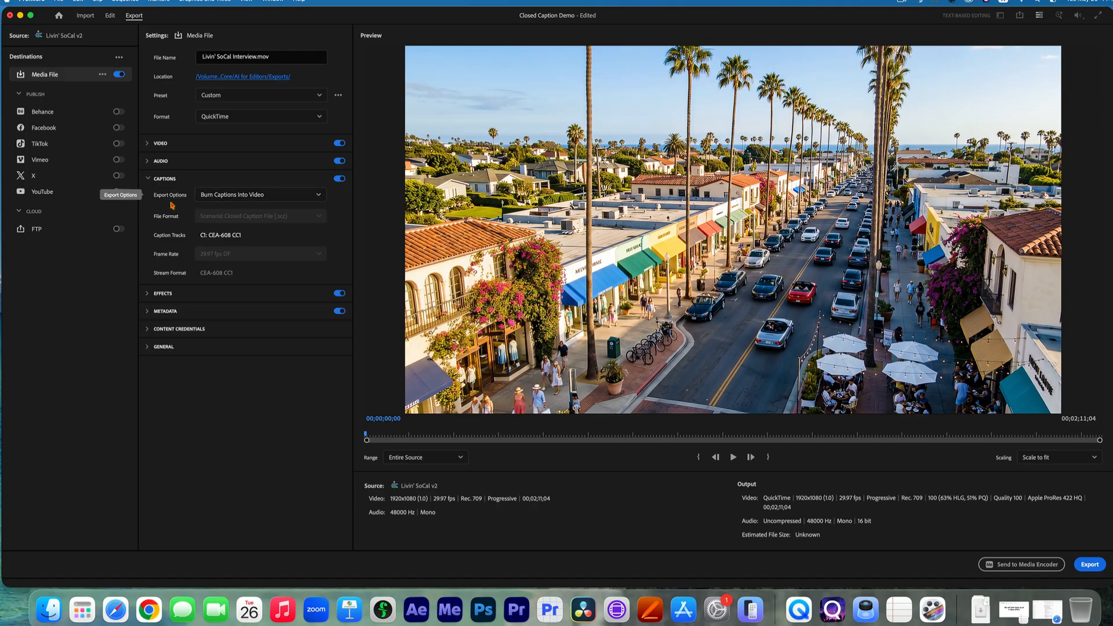
left_click(226, 200)
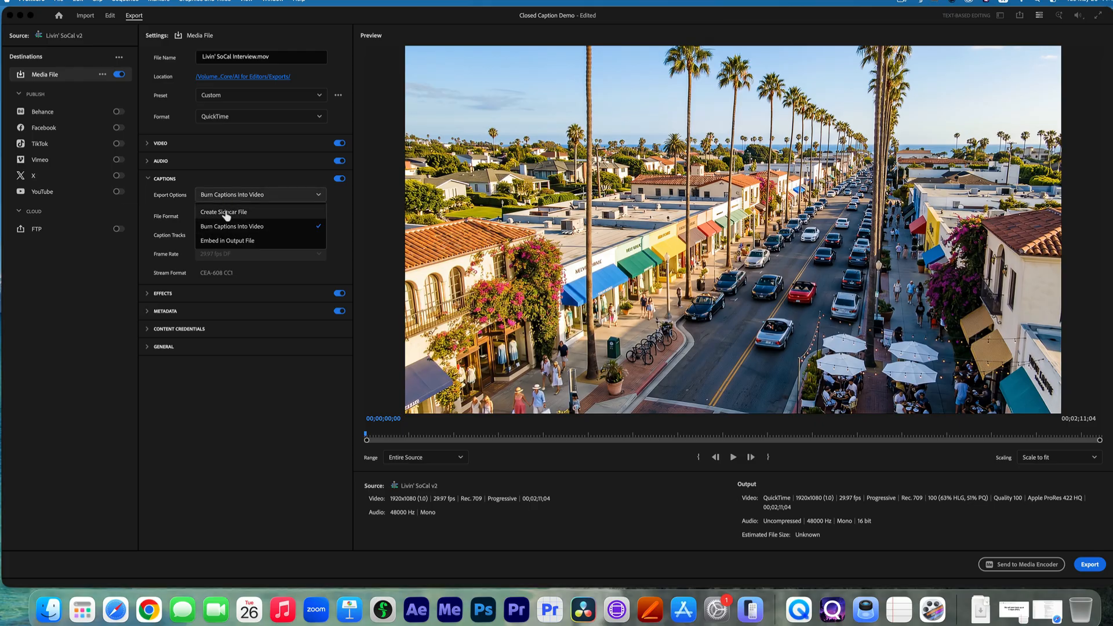
left_click(231, 214)
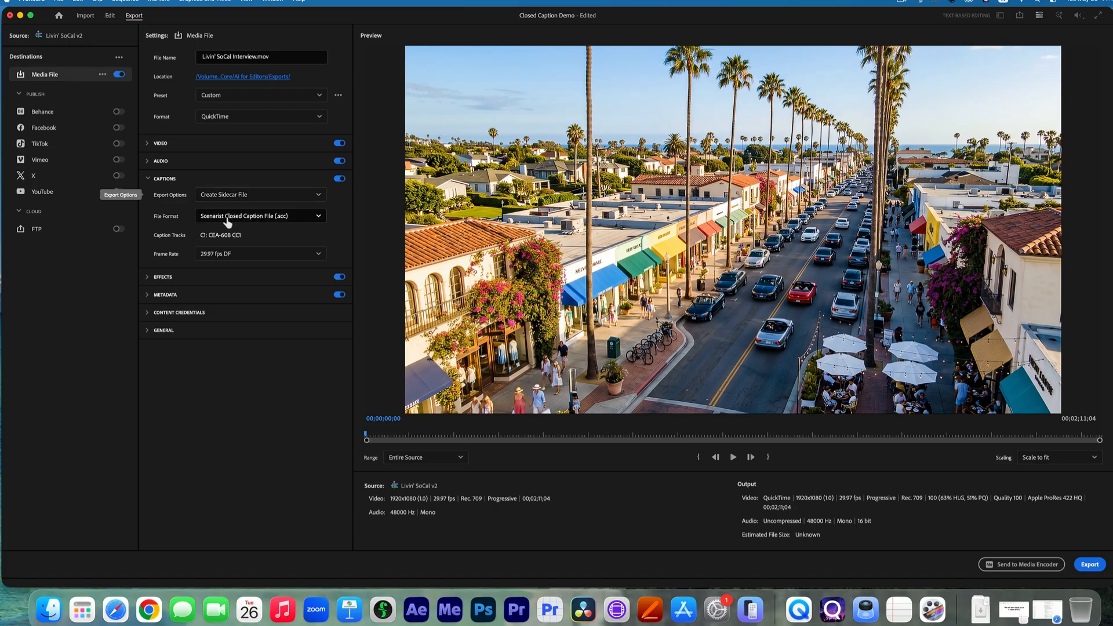
left_click(250, 220)
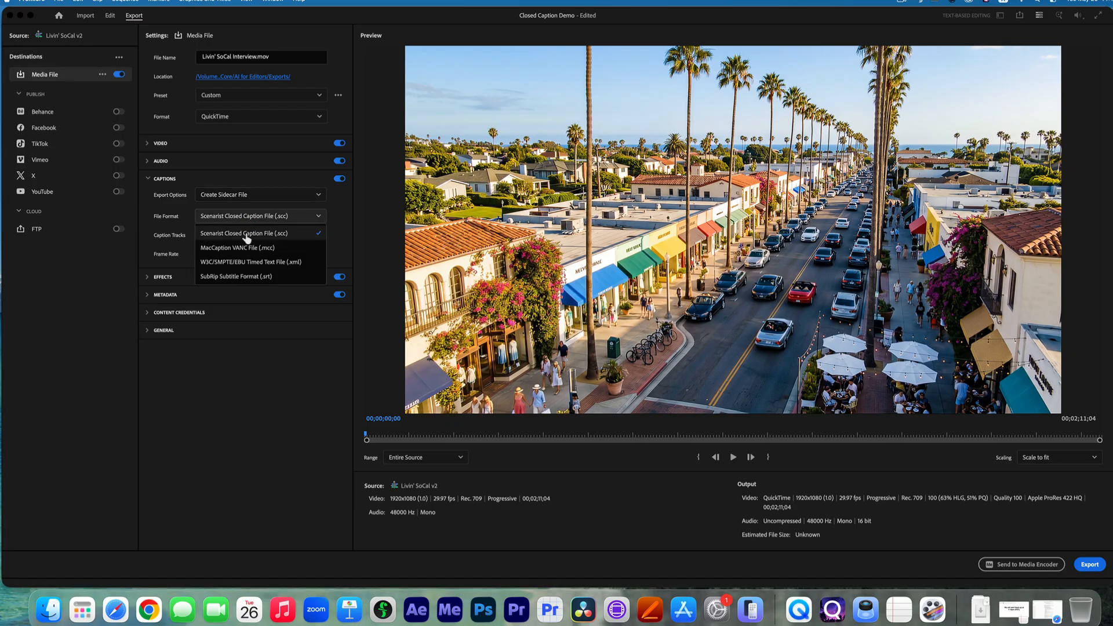
left_click(292, 239)
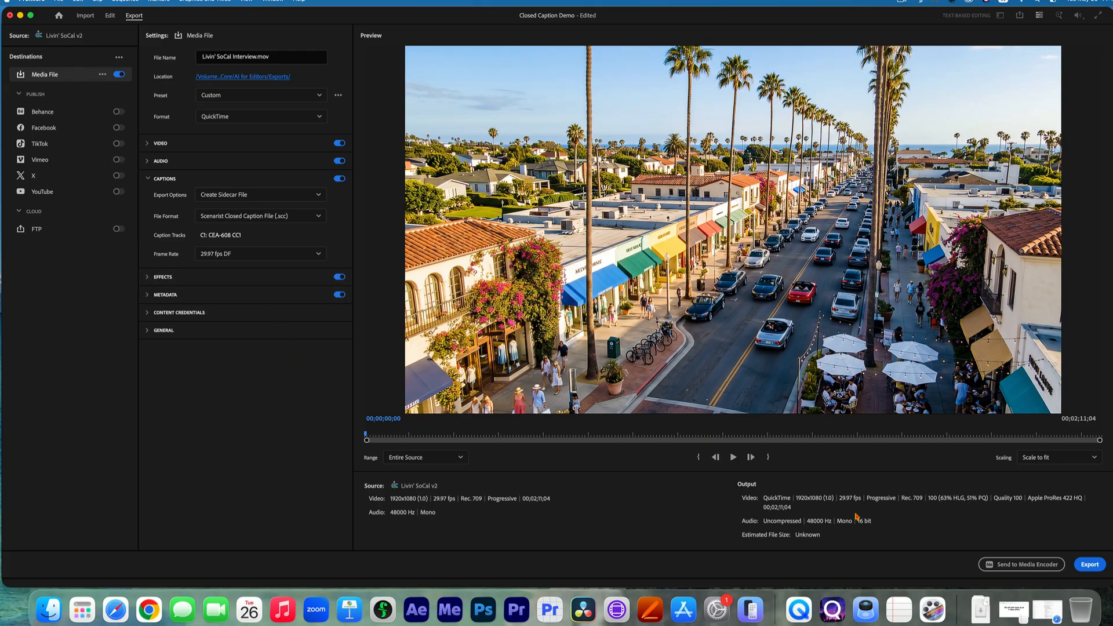
left_click(1090, 566)
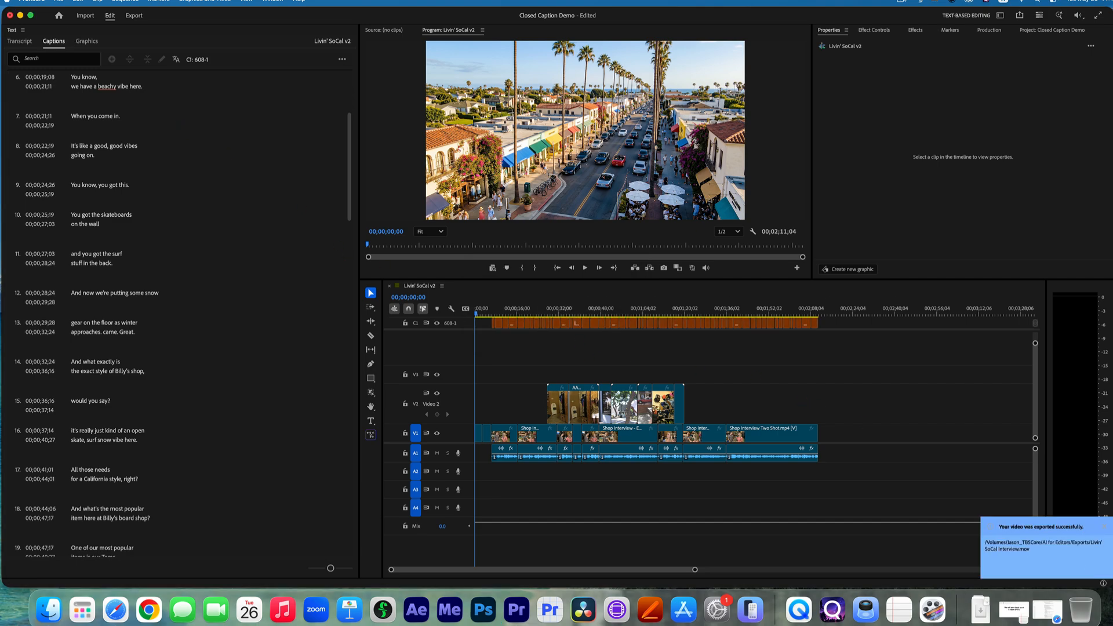
Hide Premiere and inspect the exported Livin' SoCal Interview .mov and .scc files in Finder, inside the AI for Editors Exports folder.
left_click(32, 1)
left_click(51, 76)
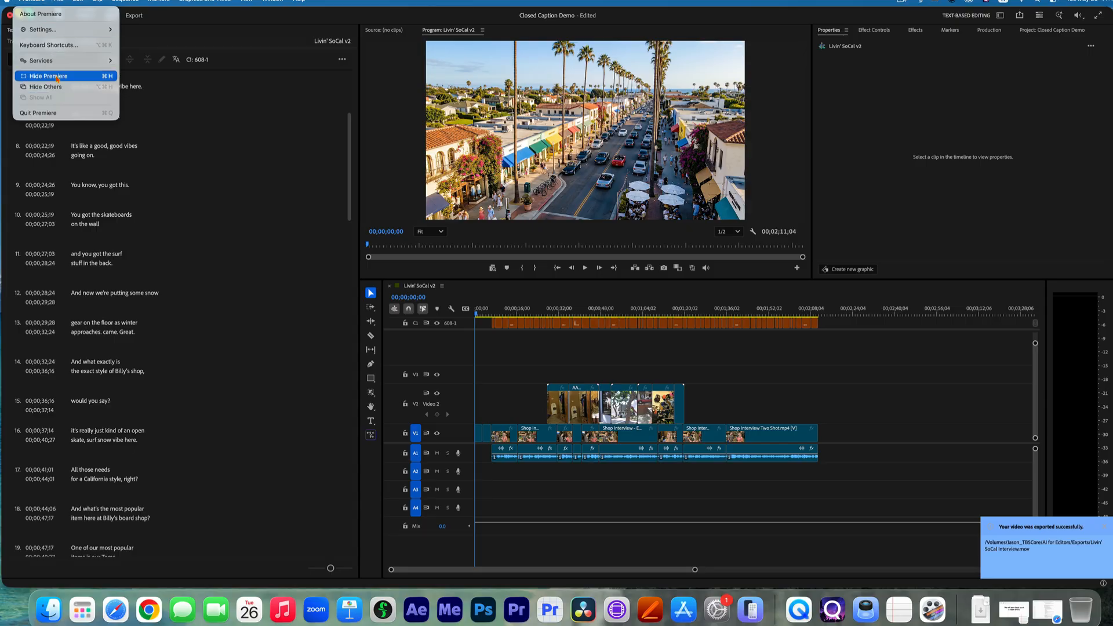
double_click(1100, 21)
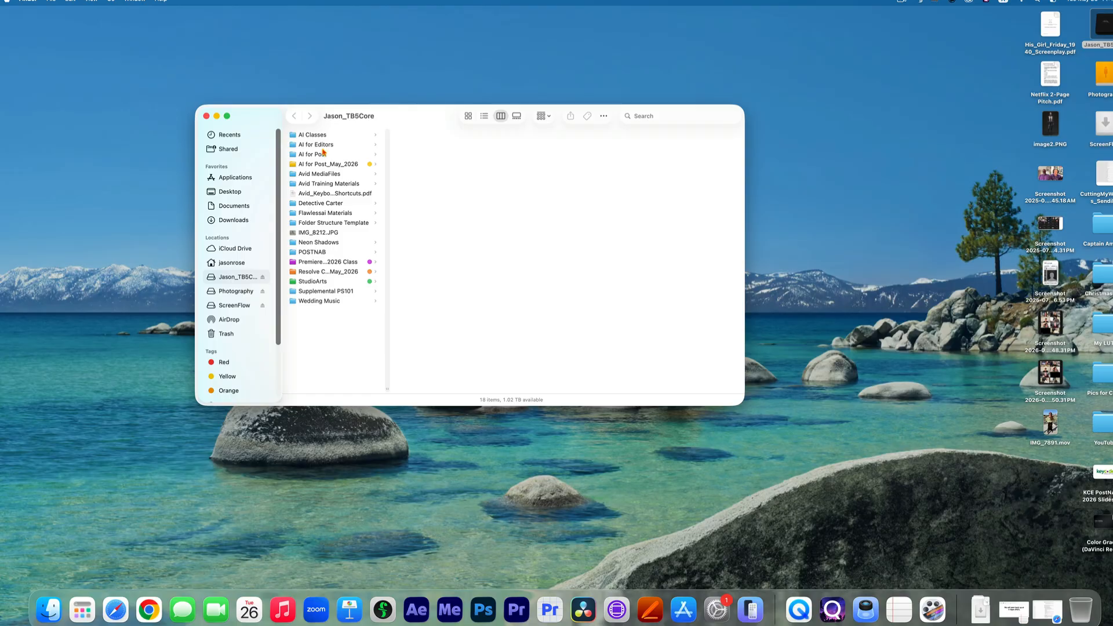
left_click(323, 146)
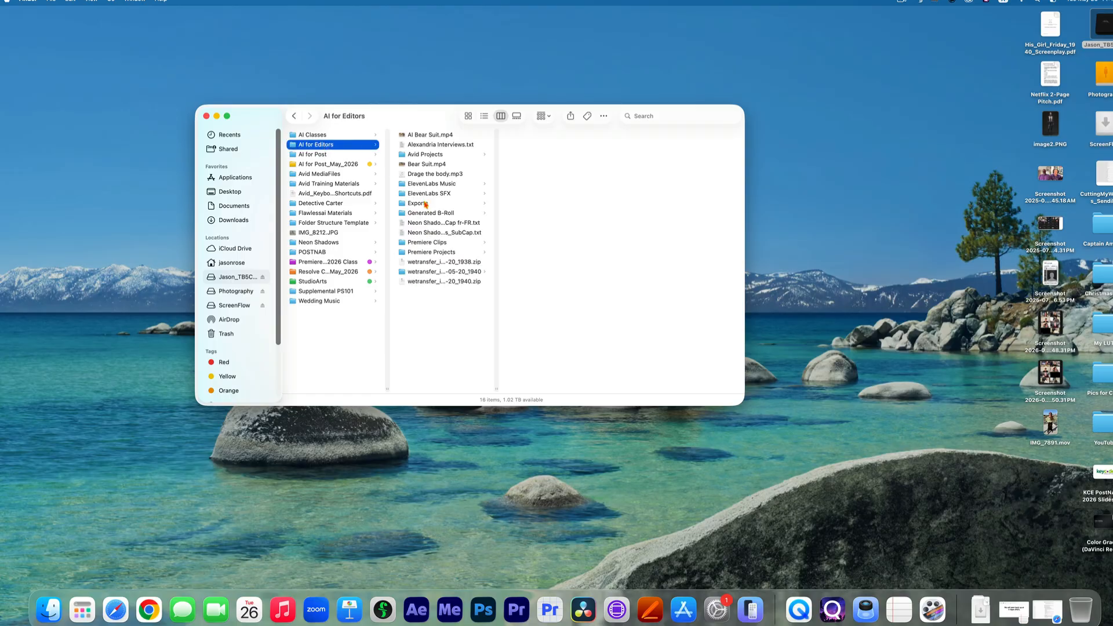
left_click(426, 204)
left_click(530, 138)
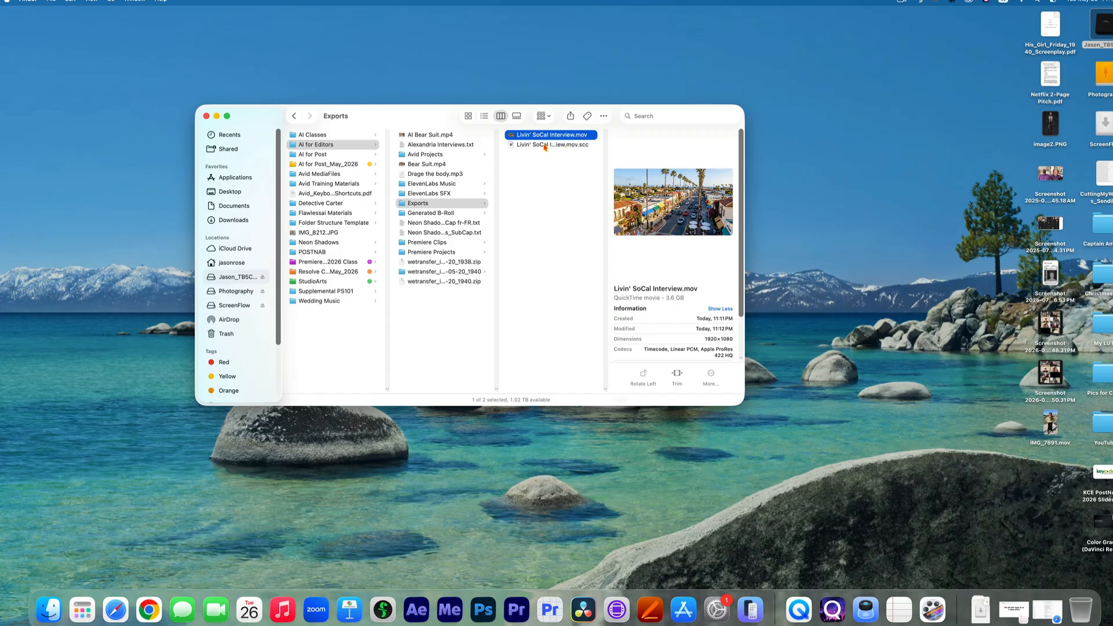
left_click(545, 145)
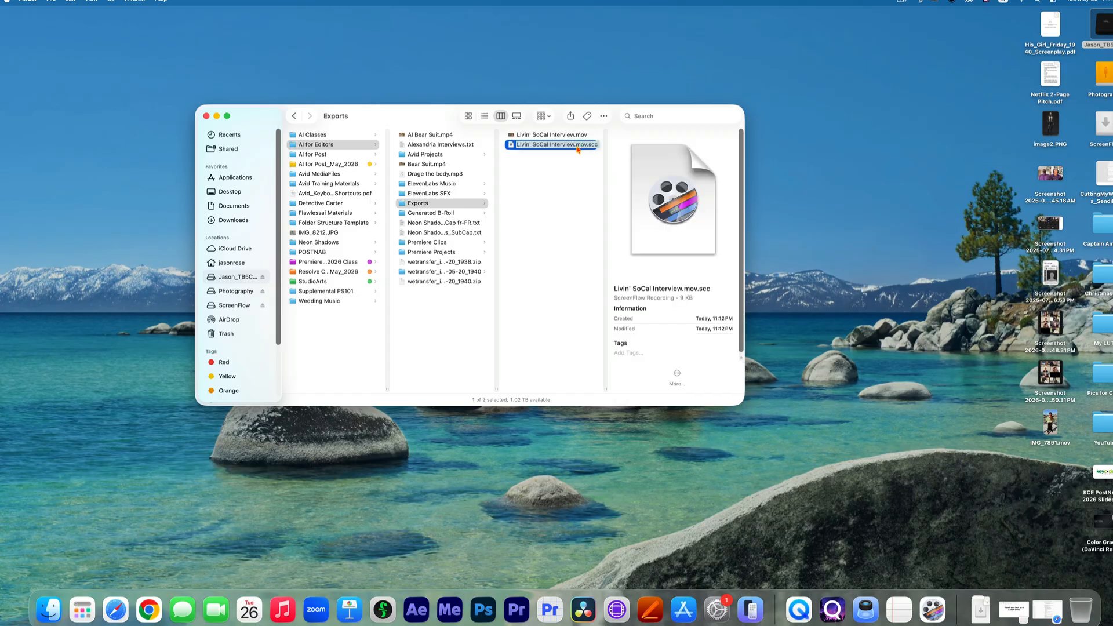